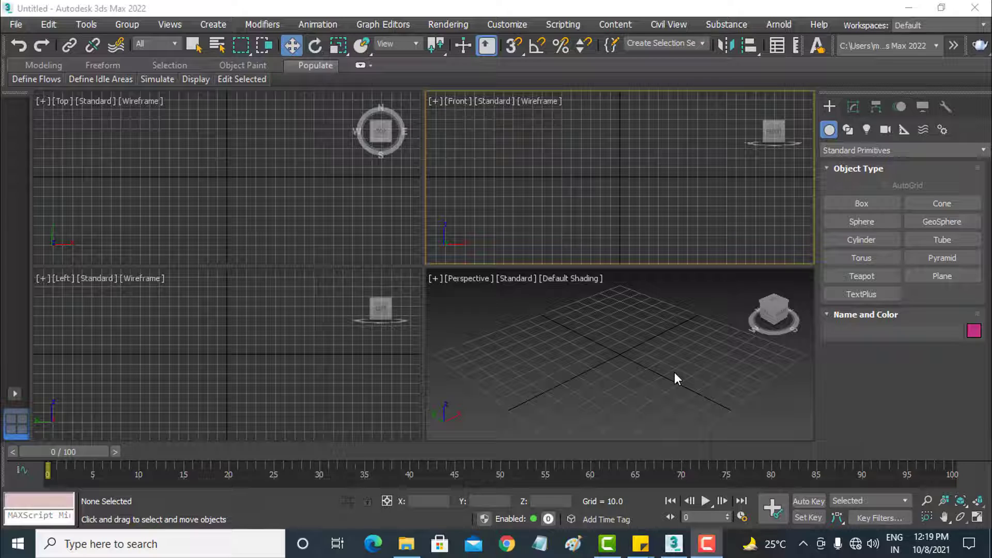
Step: Activate the Left viewport and drag out a rectangular box
left_click(664, 365)
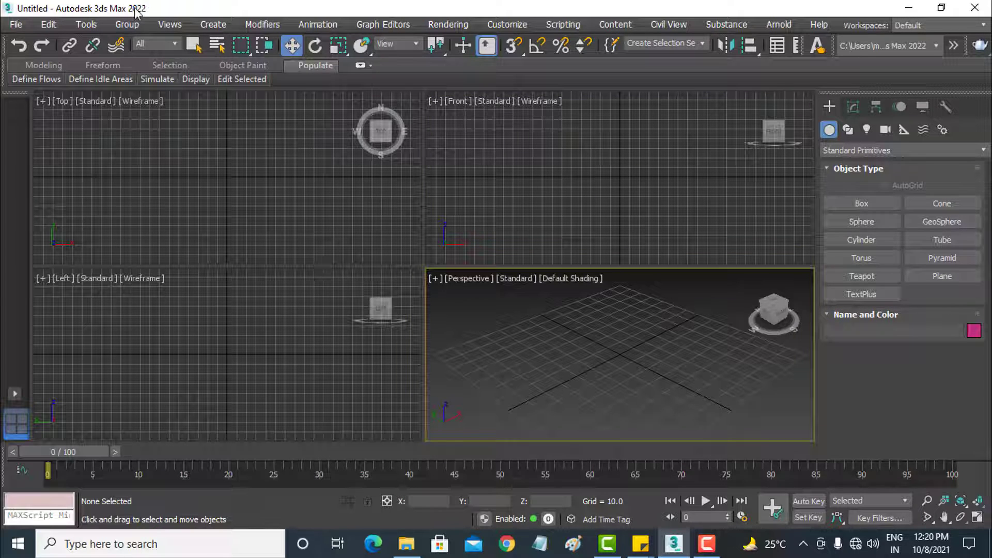
left_click(397, 202)
left_click(302, 303)
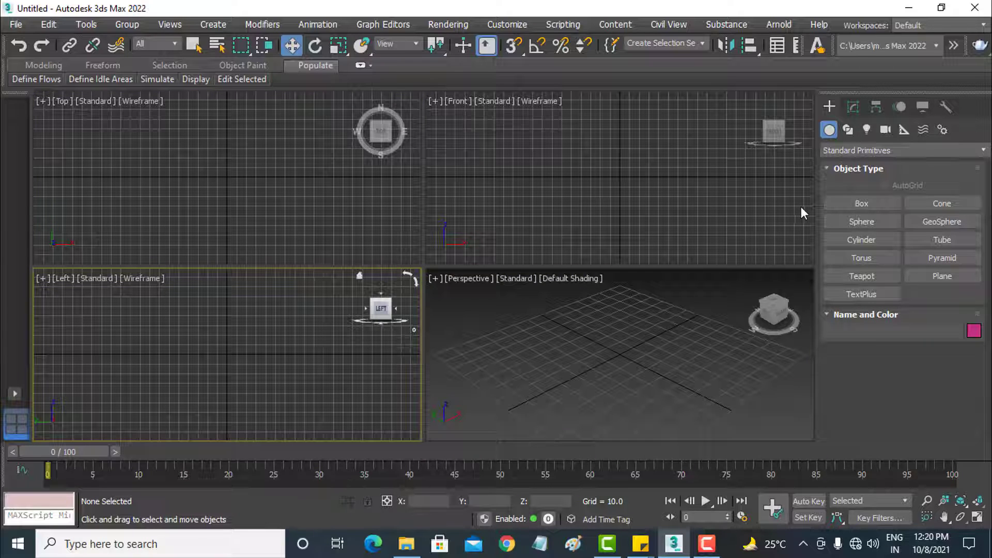
left_click(861, 205)
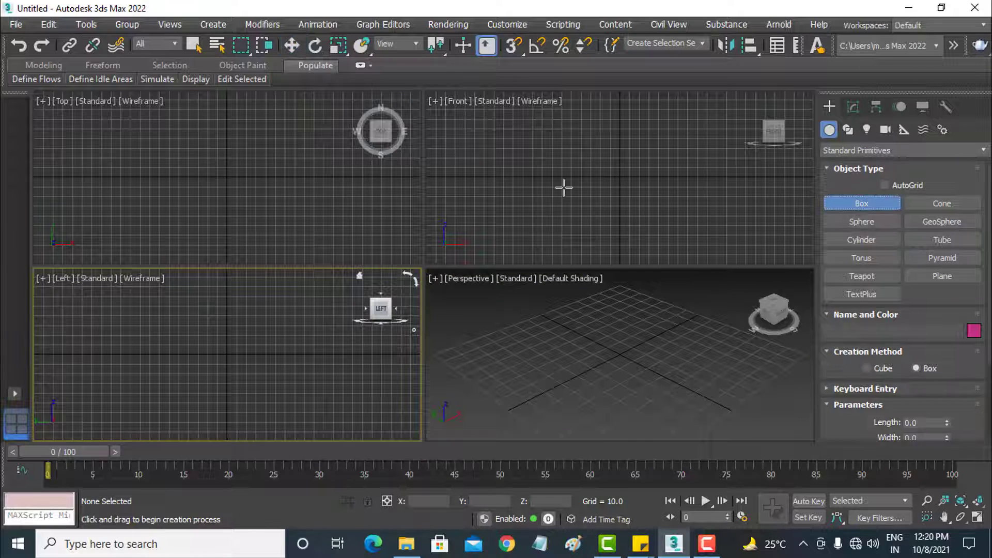
left_click_drag(500, 148, 693, 236)
left_click(292, 46)
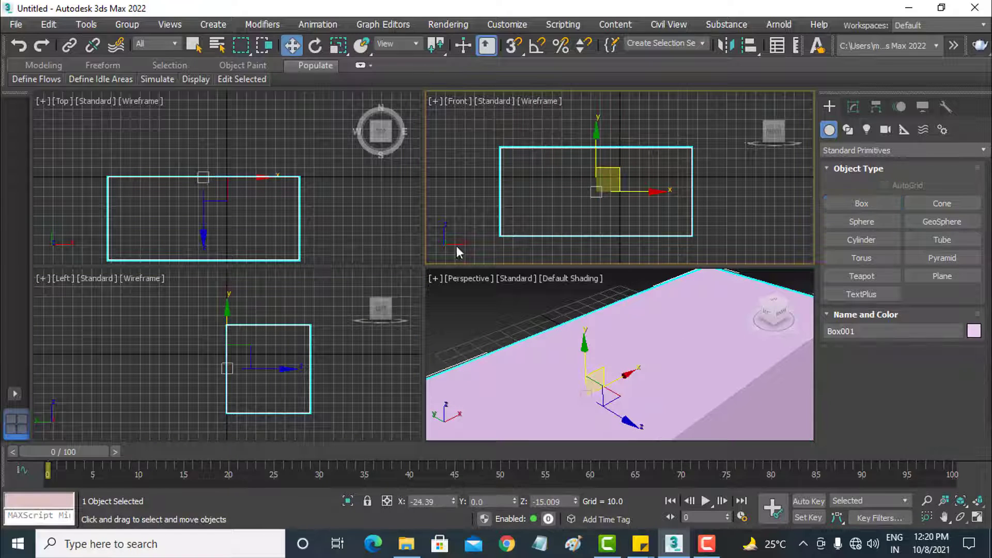
scroll(624, 337, "down", 3)
scroll(624, 337, "down", 2)
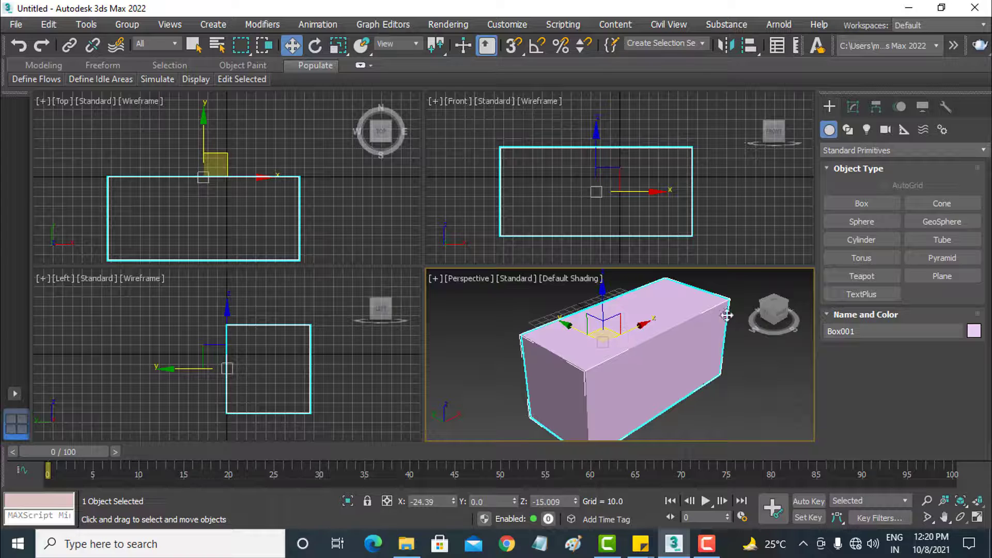
Step: Add a UVW Map modifier with default planar mapping to Box001 from the Modifier List
left_click(853, 108)
left_click(895, 147)
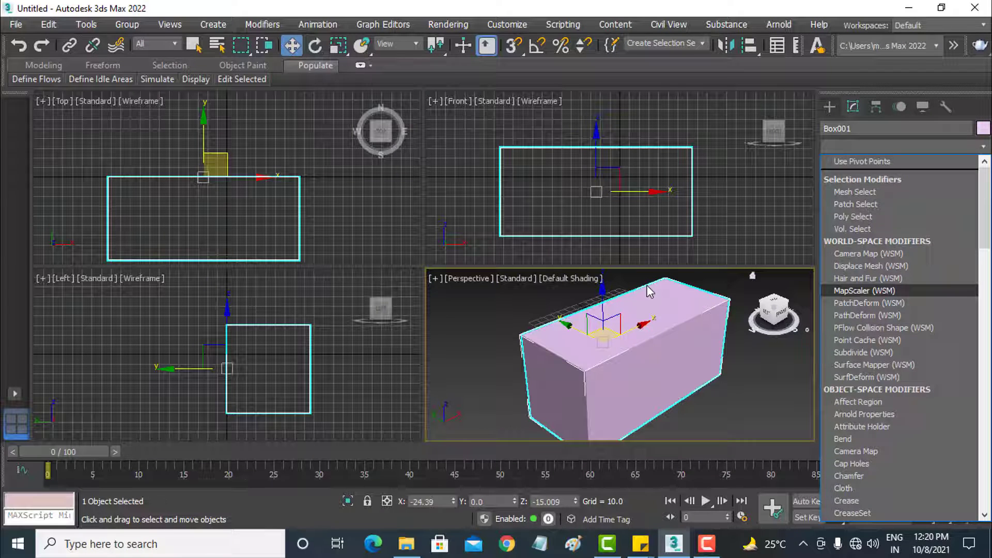
key("u")
key("v")
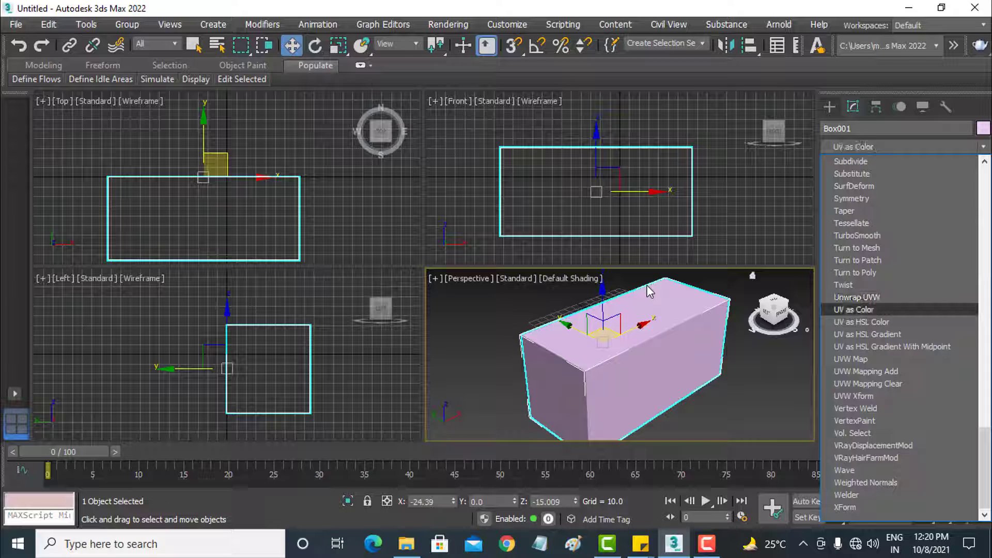
key("Down")
key("Down")
key("Down")
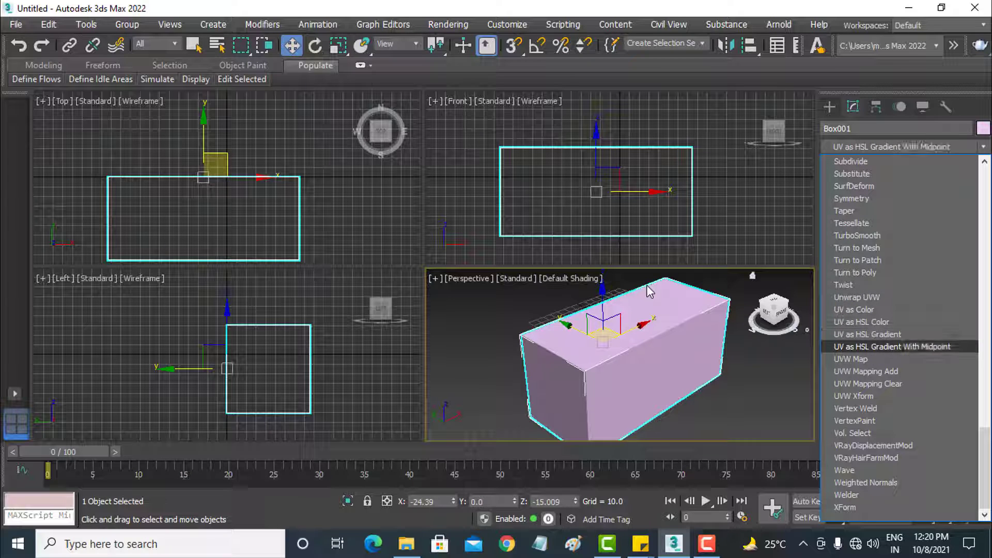
key("Down")
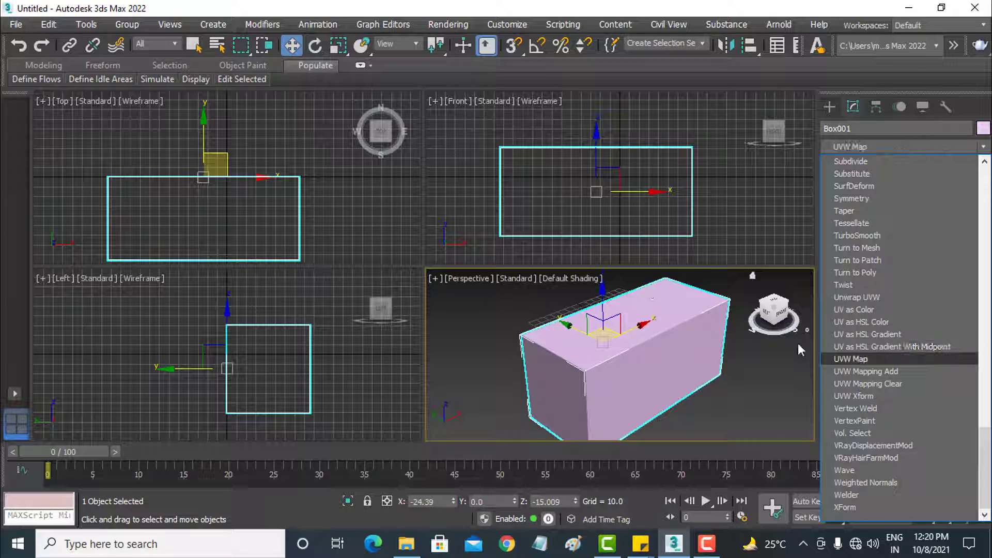
left_click(874, 361)
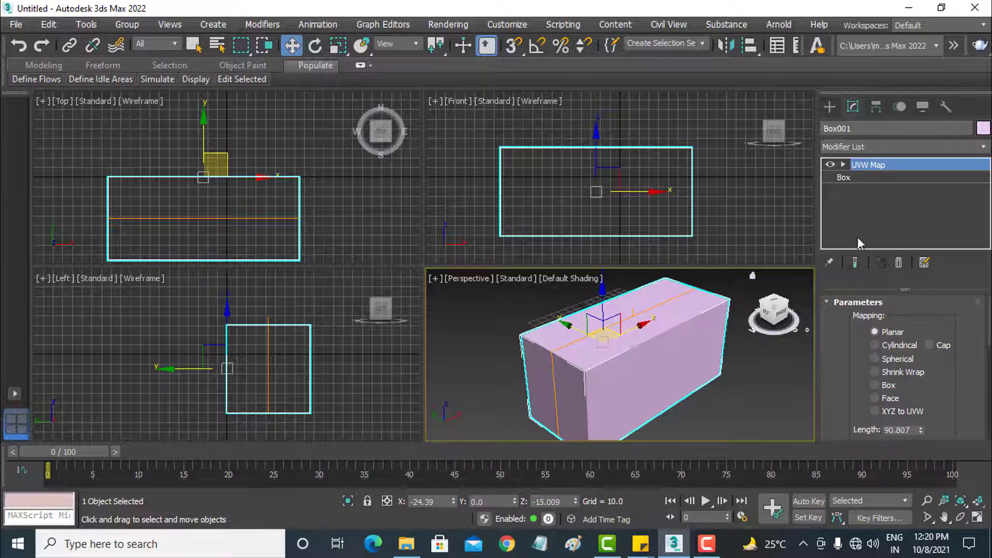
Step: Assign Box001 a material with the tree Bitmap as Base Color, shown shaded in the viewport
middle_click(667, 166)
key("m")
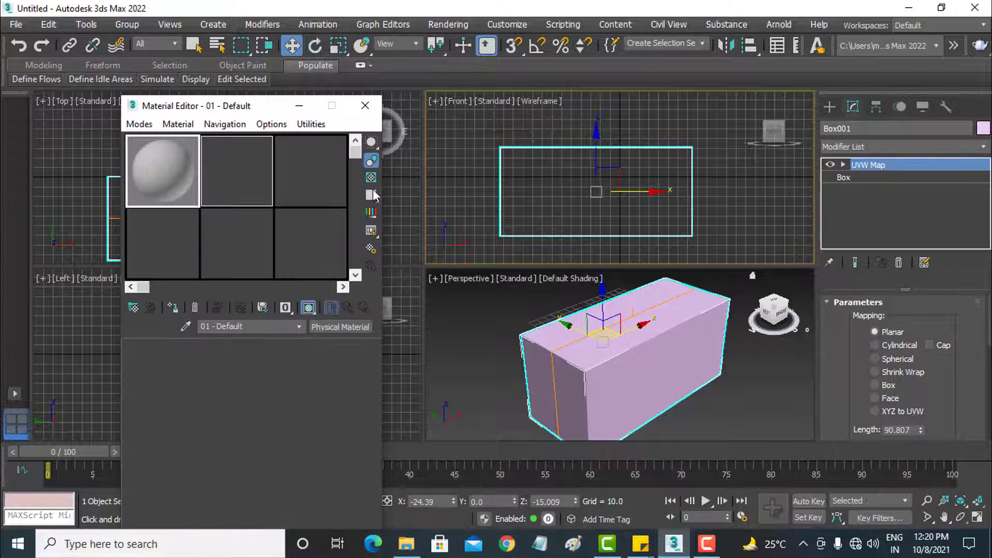
left_click_drag(276, 115, 296, 61)
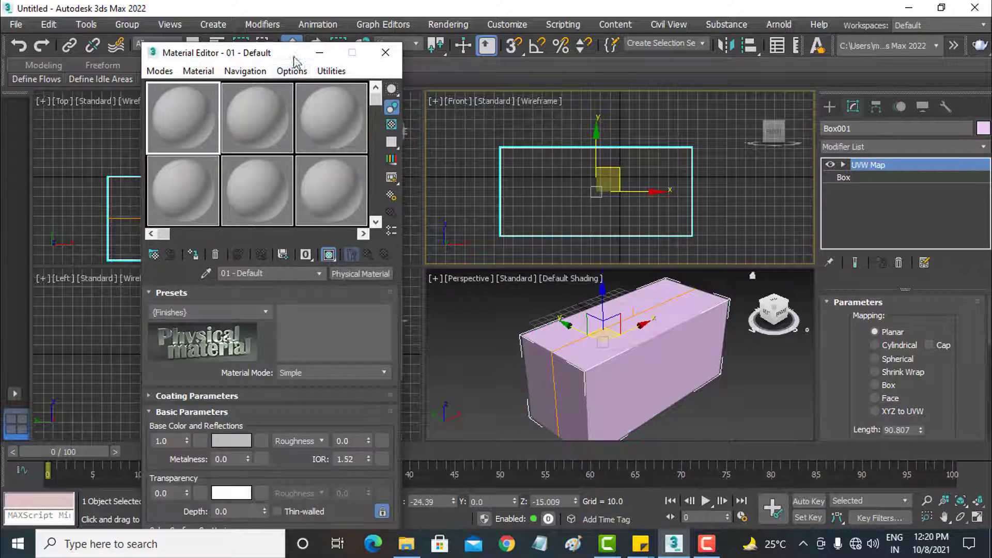
left_click(259, 439)
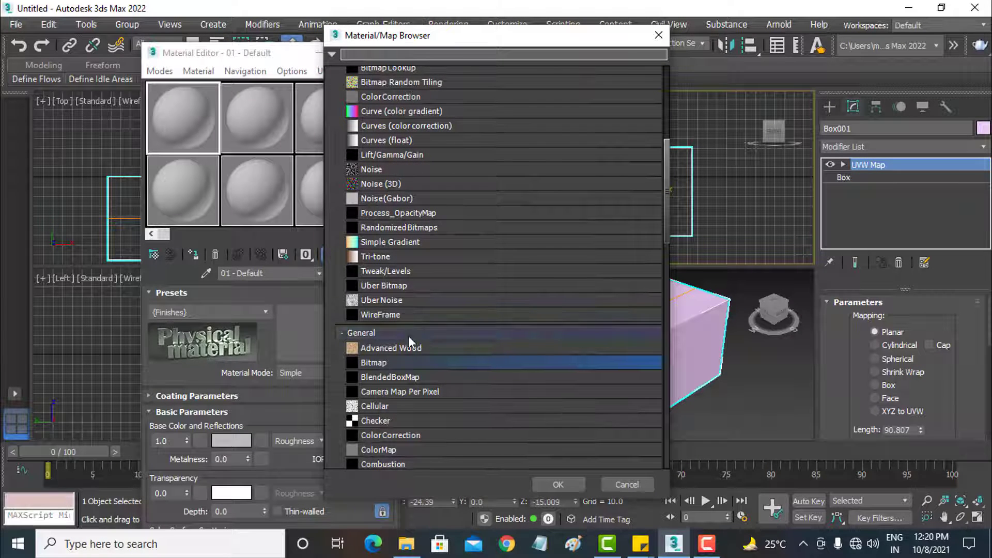
double_click(399, 361)
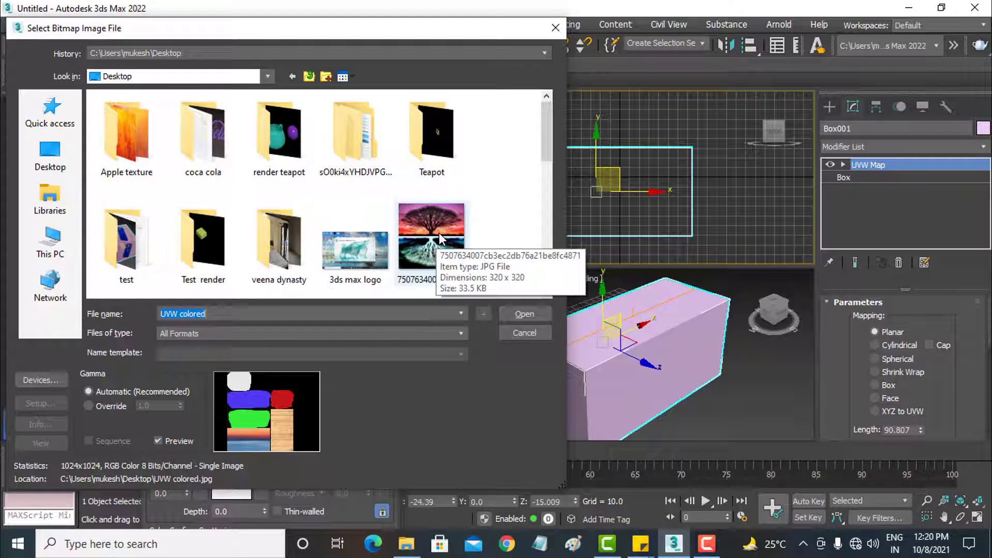
double_click(437, 240)
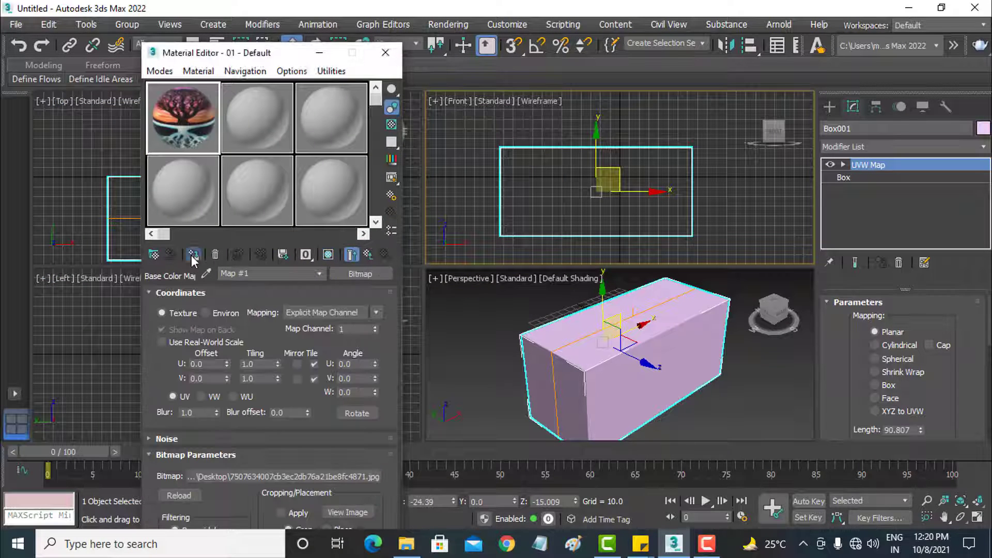
left_click(193, 255)
left_click(329, 253)
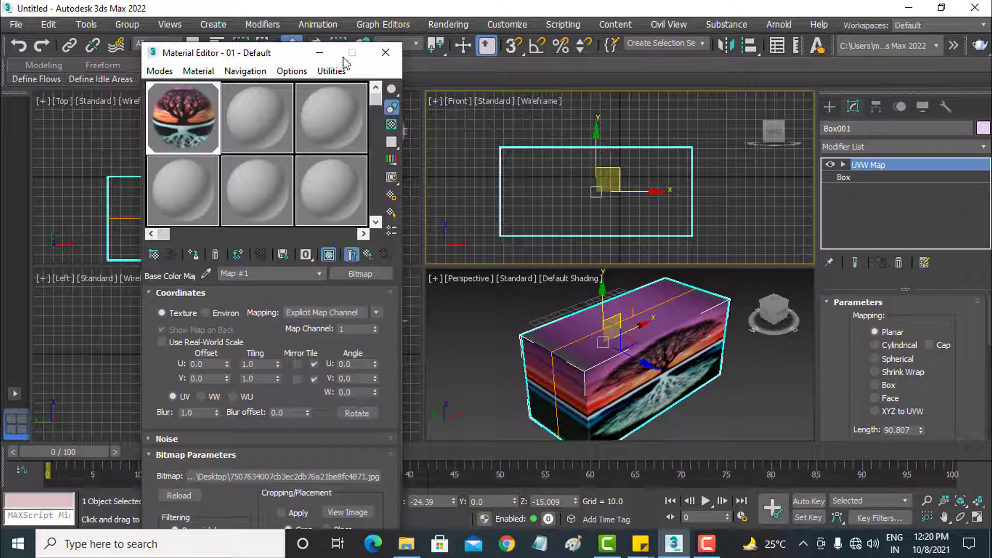
left_click(319, 52)
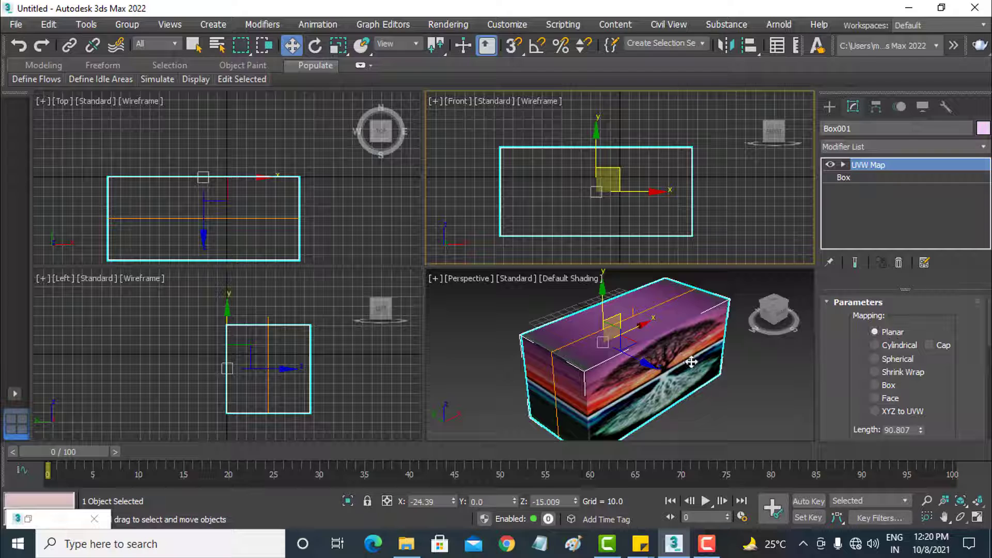
Step: Maximize the Perspective viewport and orbit to inspect the tree-textured box
middle_click_drag(601, 399, 669, 379, "alt")
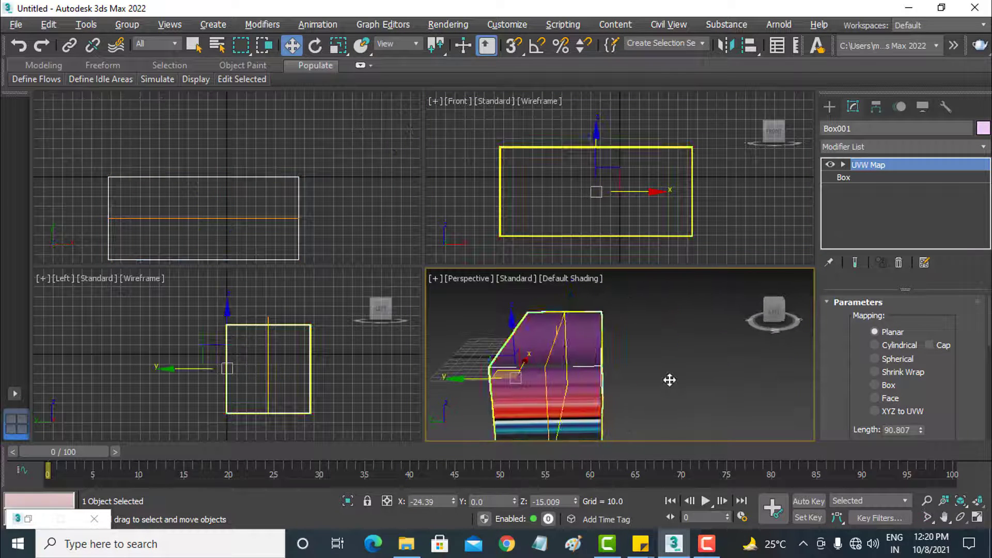
right_click(667, 388)
left_click(672, 415)
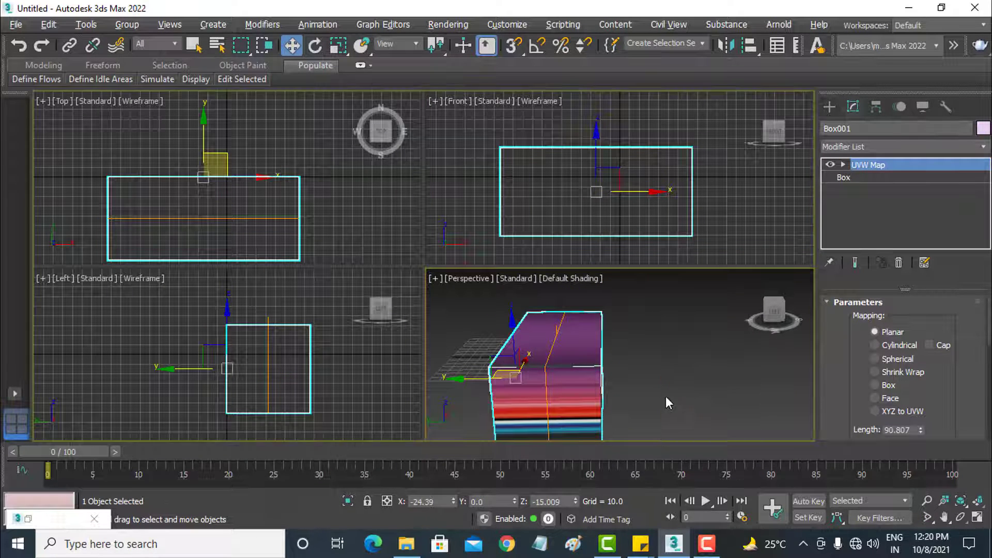
mouse_move(540, 310)
middle_mouse_down("alt")
mouse_move(558, 321)
mouse_move(635, 305)
middle_mouse_up("alt")
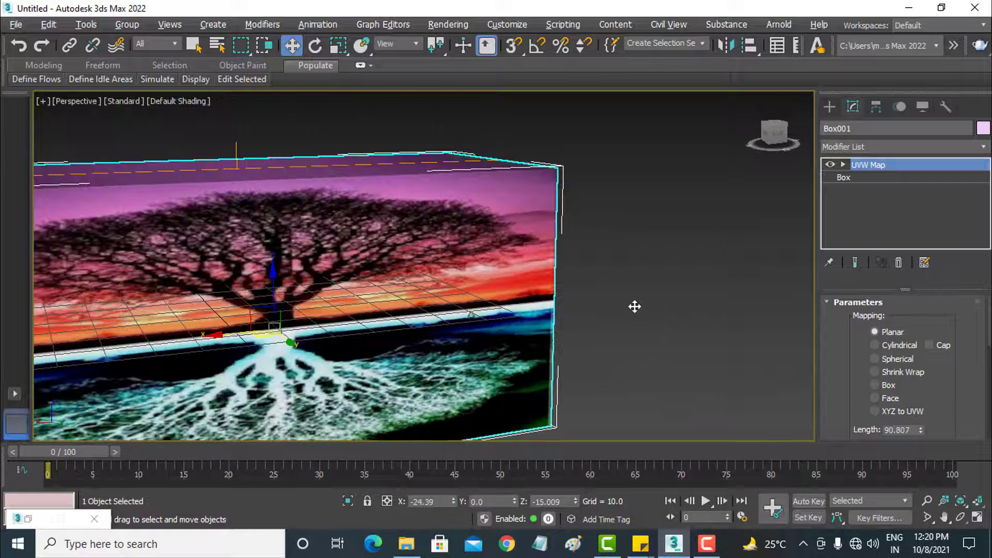
scroll(587, 315, "down", 5)
mouse_move(570, 323)
middle_mouse_down("alt")
mouse_move(479, 328)
mouse_move(505, 316)
middle_mouse_up("alt")
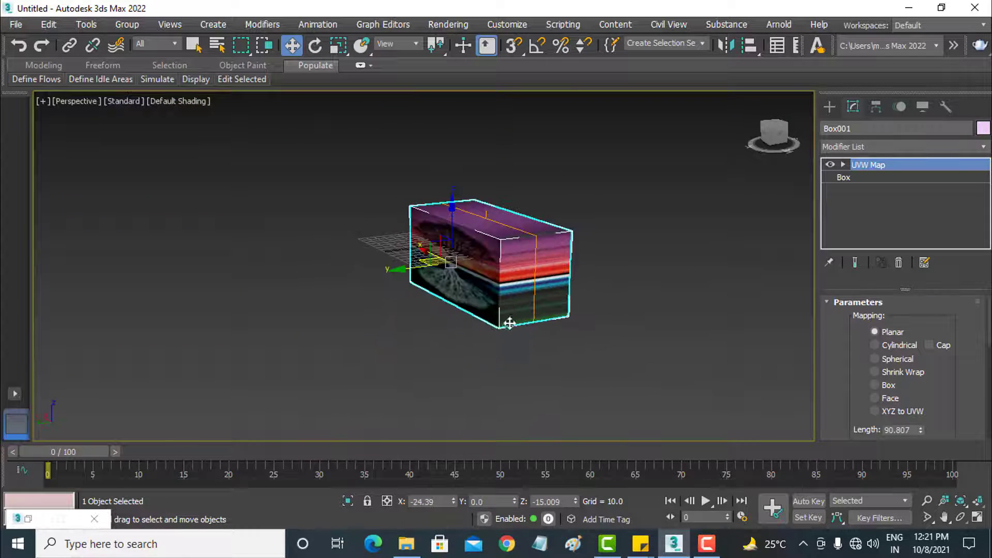
Step: Try Cylindrical mapping with and without Cap, then Spherical mapping on the box
left_click(899, 345)
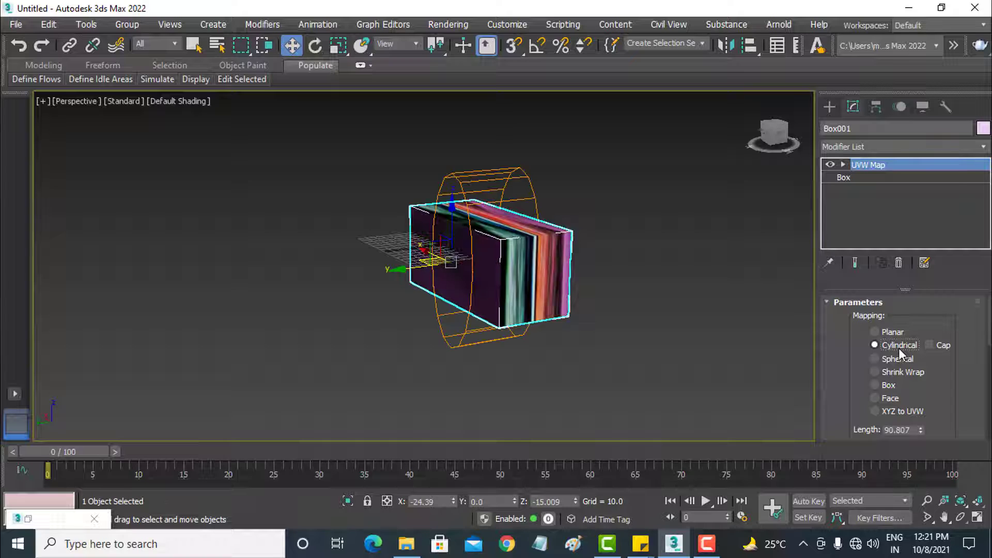
left_click(929, 345)
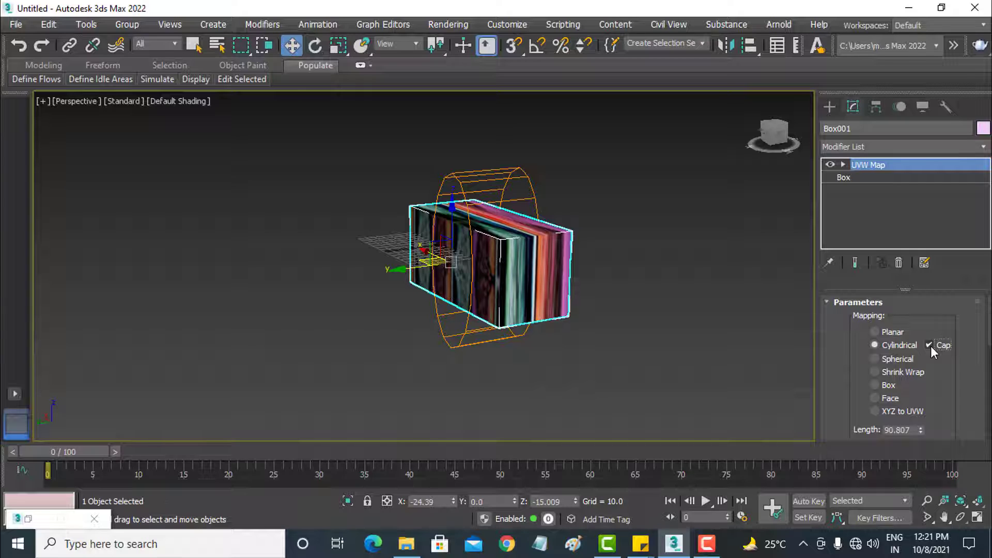
left_click(931, 345)
left_click(909, 358)
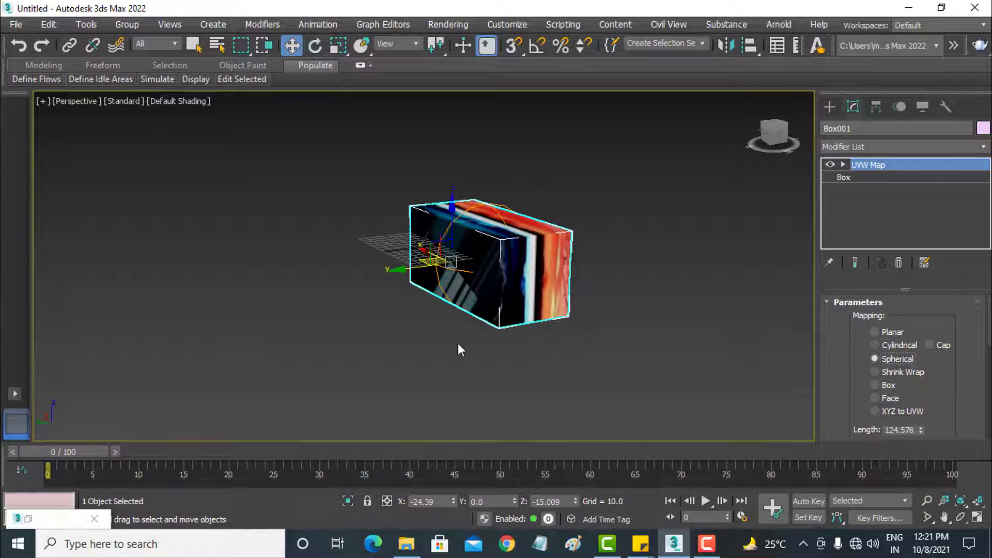
mouse_move(459, 344)
middle_mouse_down("alt")
mouse_move(567, 343)
mouse_move(526, 346)
middle_mouse_up("alt")
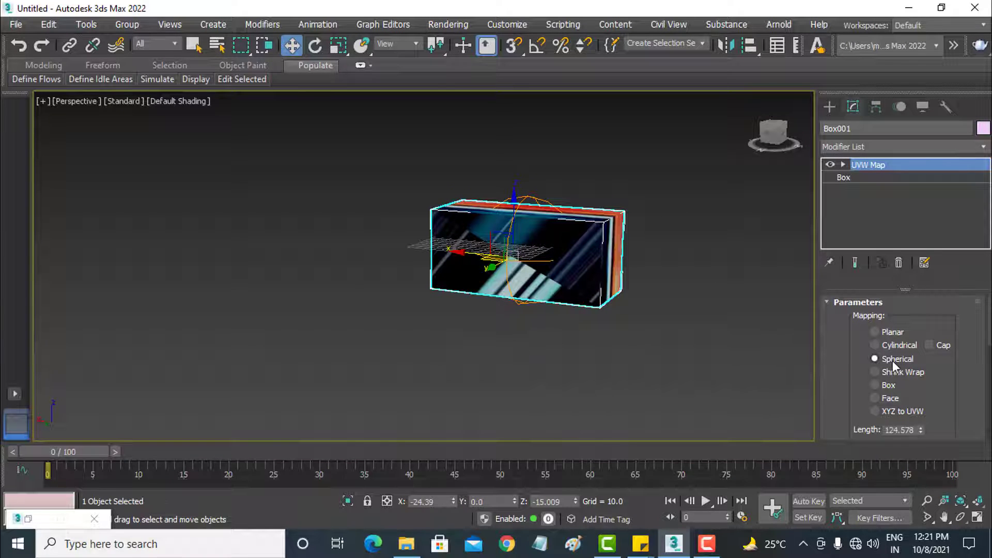
Step: Try Shrink Wrap mapping, then settle on Box mapping and scroll to the Alignment group
left_click(896, 375)
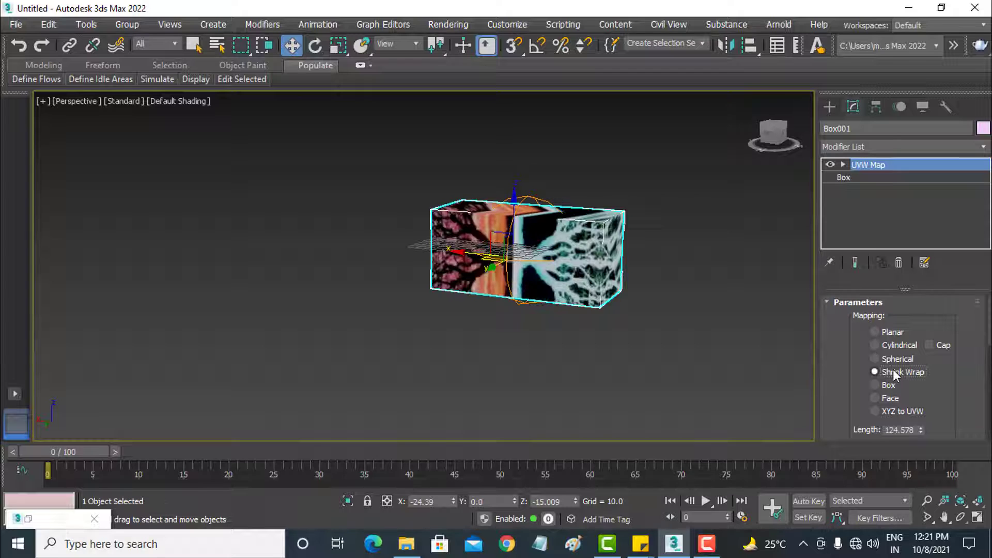
mouse_move(615, 318)
middle_mouse_down("alt")
mouse_move(446, 333)
mouse_move(429, 324)
mouse_move(436, 358)
mouse_move(467, 300)
mouse_move(519, 336)
mouse_move(551, 341)
middle_mouse_up("alt")
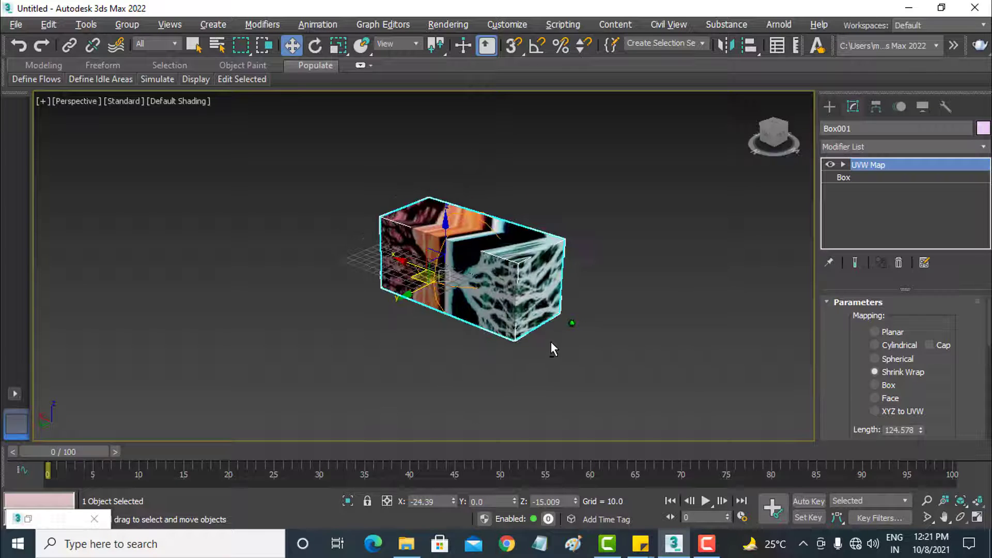
left_click(876, 385)
mouse_move(535, 335)
middle_mouse_down("alt")
mouse_move(550, 340)
mouse_move(535, 349)
mouse_move(413, 316)
mouse_move(420, 293)
mouse_move(688, 312)
mouse_move(620, 337)
mouse_move(531, 326)
middle_mouse_up("alt")
left_click_drag(942, 400, 928, 166)
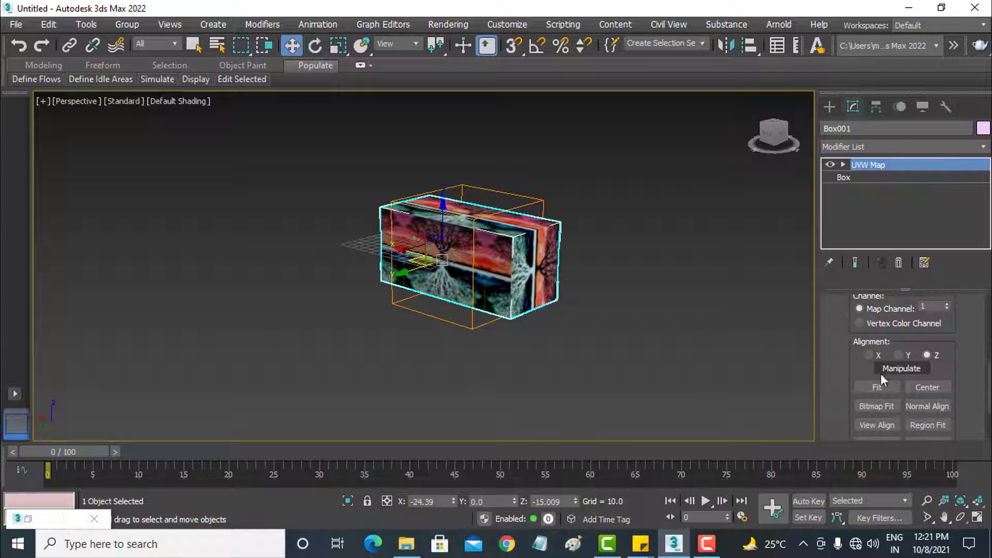
Step: Fit the UVW Map gizmo to the box and orbit to check the tree image
left_click(878, 387)
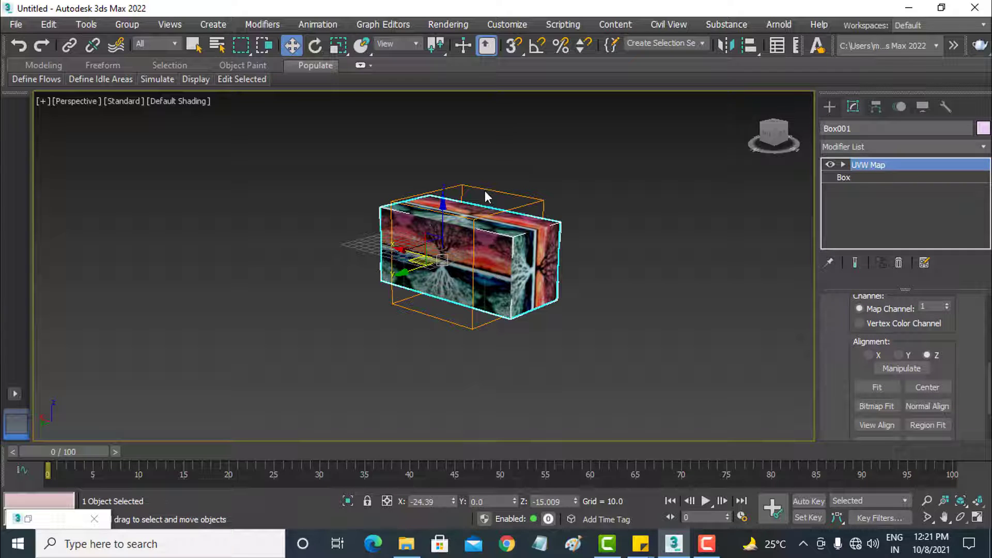
middle_click_drag(472, 294, 490, 253, "alt")
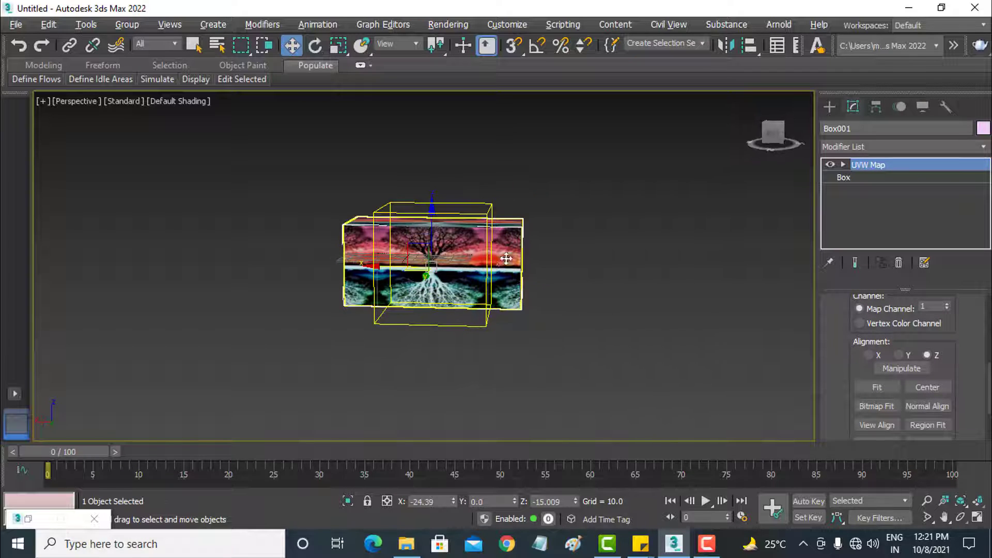
left_click(877, 388)
mouse_move(557, 296)
middle_mouse_down("alt")
mouse_move(458, 303)
mouse_move(573, 292)
mouse_move(567, 355)
mouse_move(587, 179)
mouse_move(576, 290)
mouse_move(626, 301)
mouse_move(665, 290)
mouse_move(634, 301)
mouse_move(594, 288)
mouse_move(693, 328)
middle_mouse_up("alt")
scroll(634, 301, "up", 5)
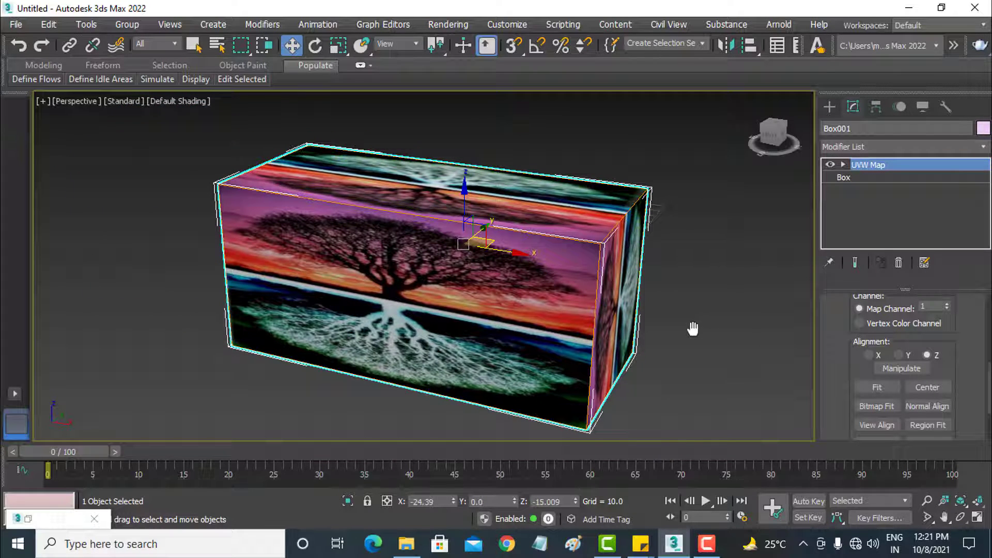
scroll(690, 325, "down", 1)
scroll(688, 321, "down", 3)
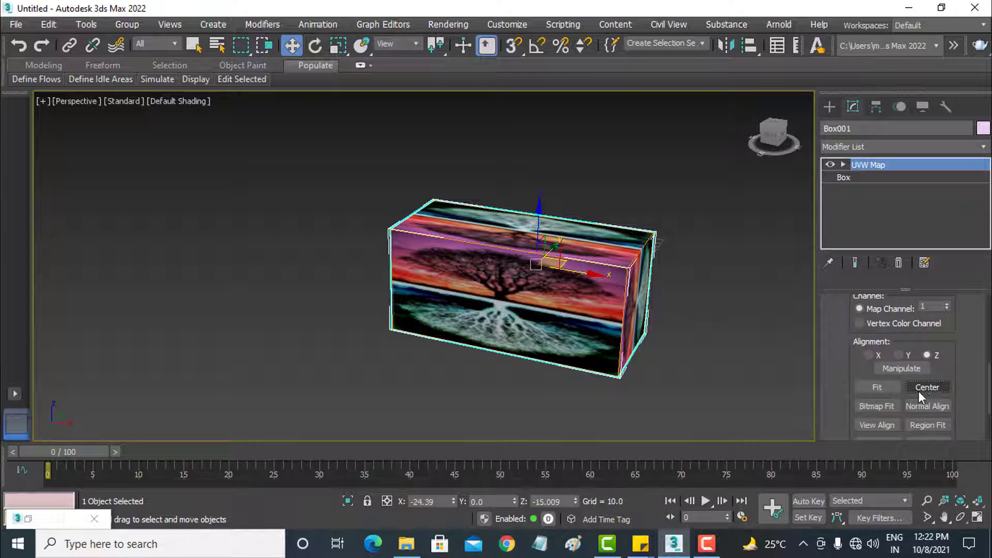
Step: Try Bitmap Fit and cancel, cycle alignment through Y and X back to Z, then refit
left_click(876, 405)
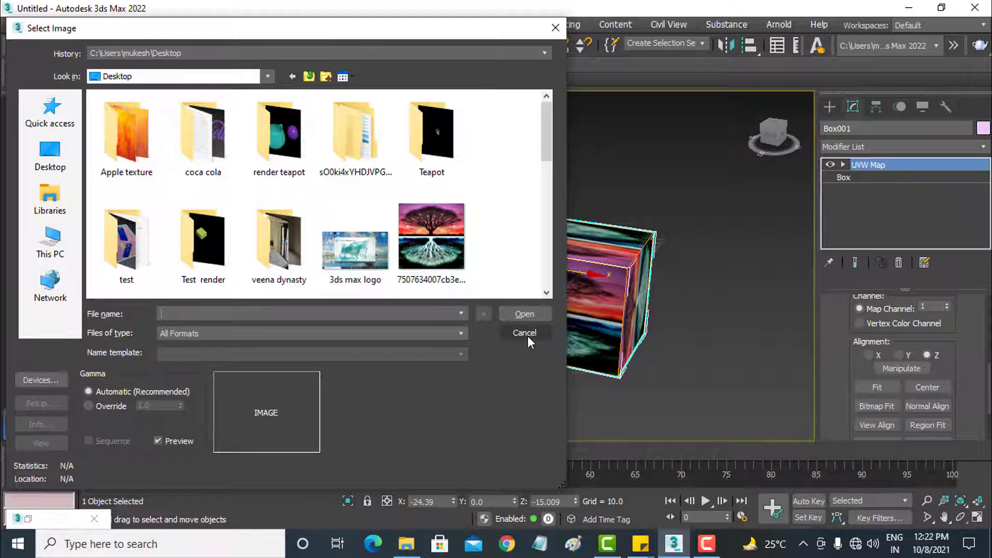
left_click(524, 334)
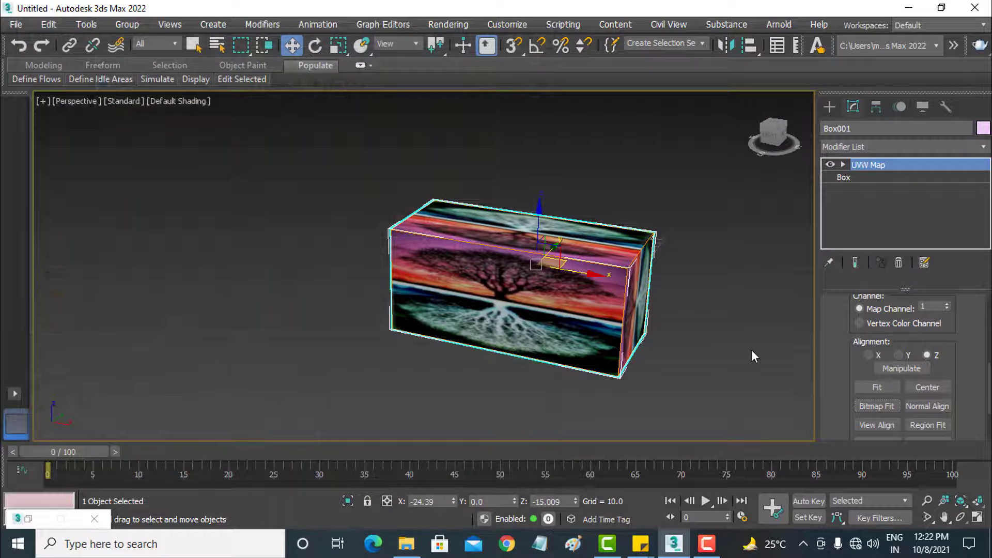
left_click(901, 355)
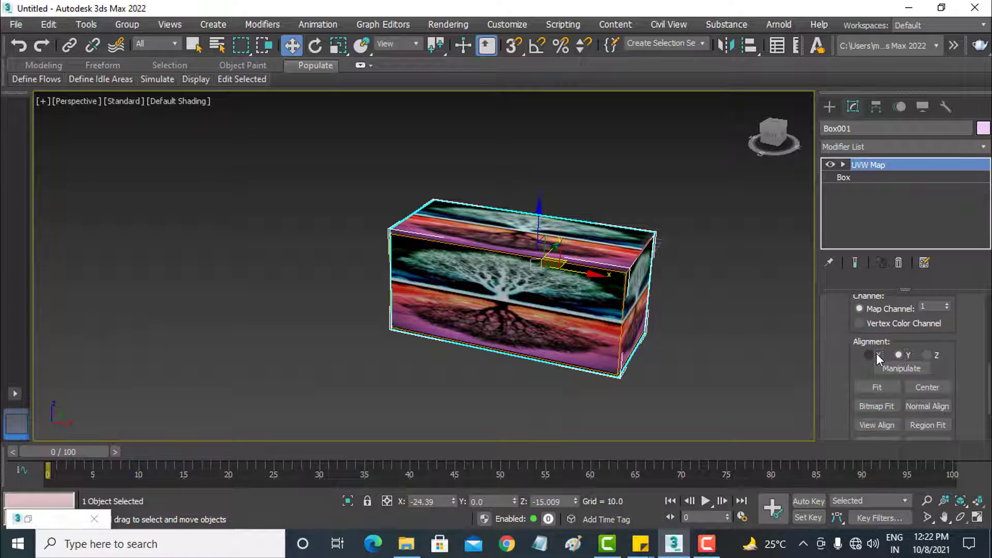
left_click(877, 354)
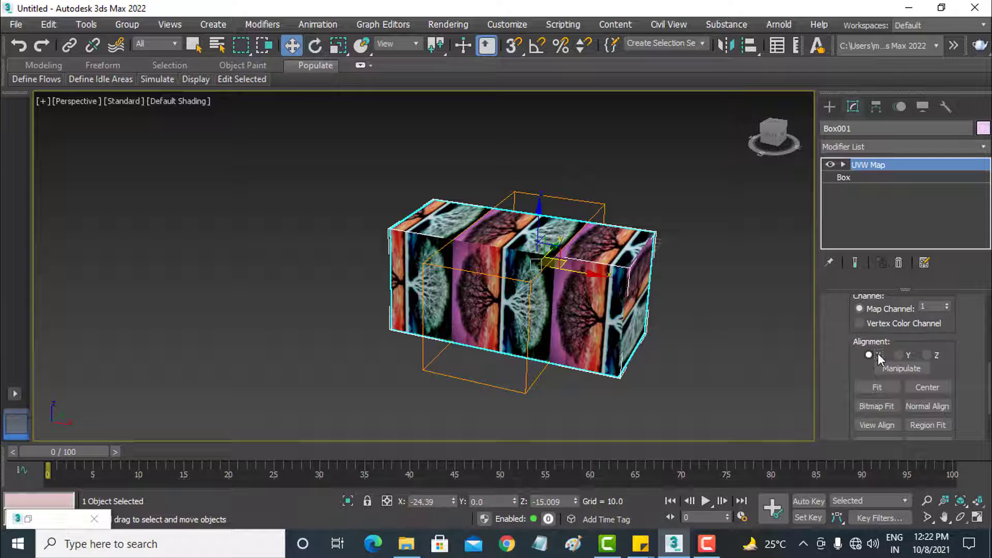
left_click(927, 355)
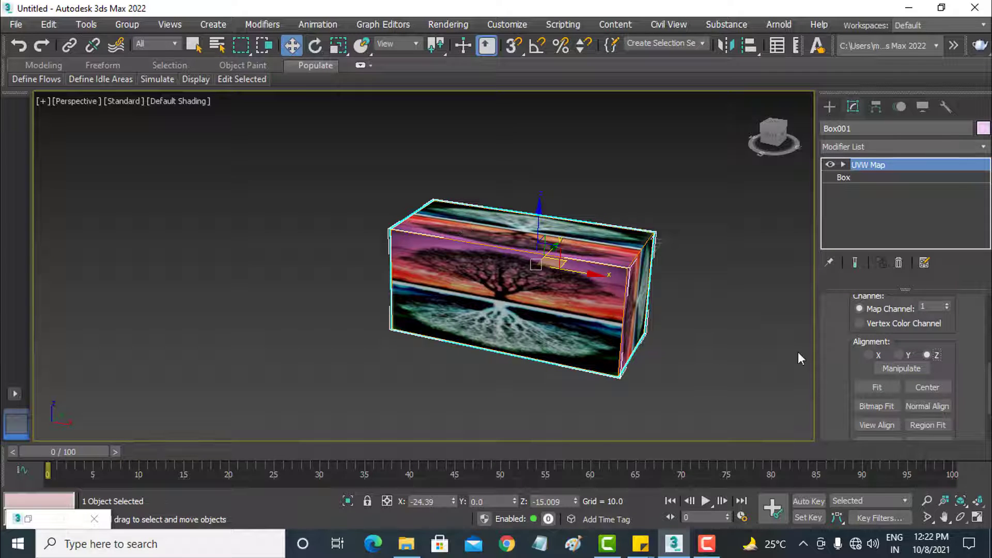
left_click(891, 387)
mouse_move(631, 321)
middle_mouse_down("alt")
mouse_move(472, 313)
mouse_move(693, 313)
middle_mouse_up("alt")
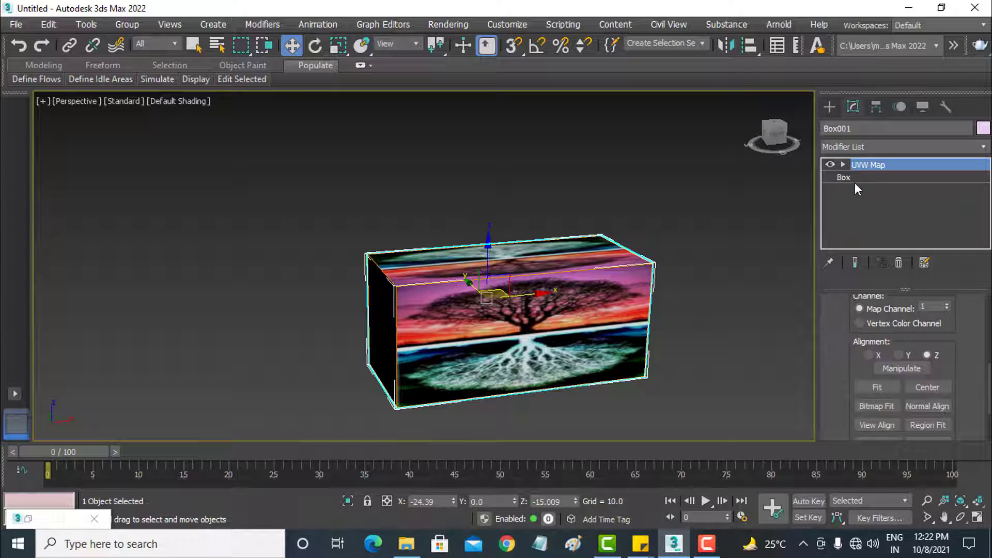
right_click(869, 163)
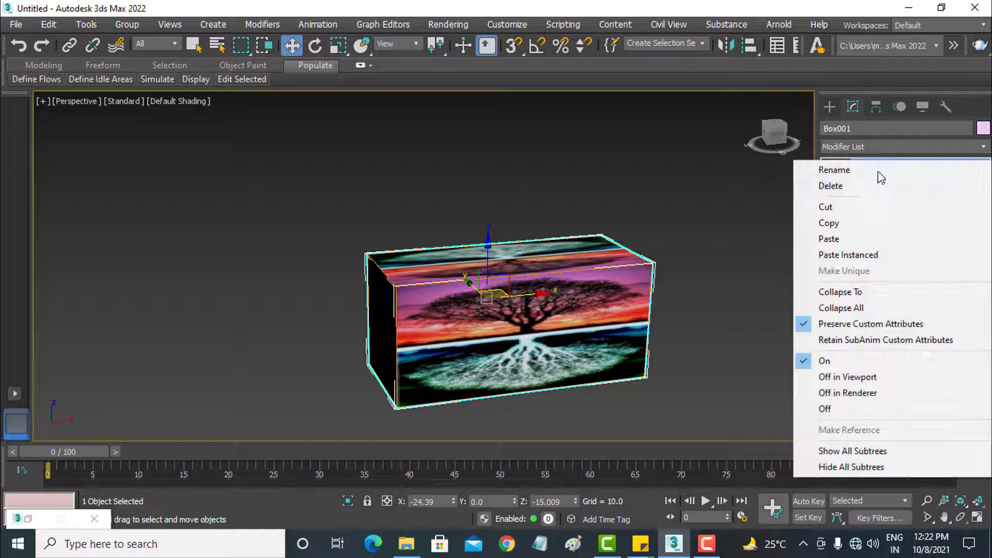
left_click(871, 218)
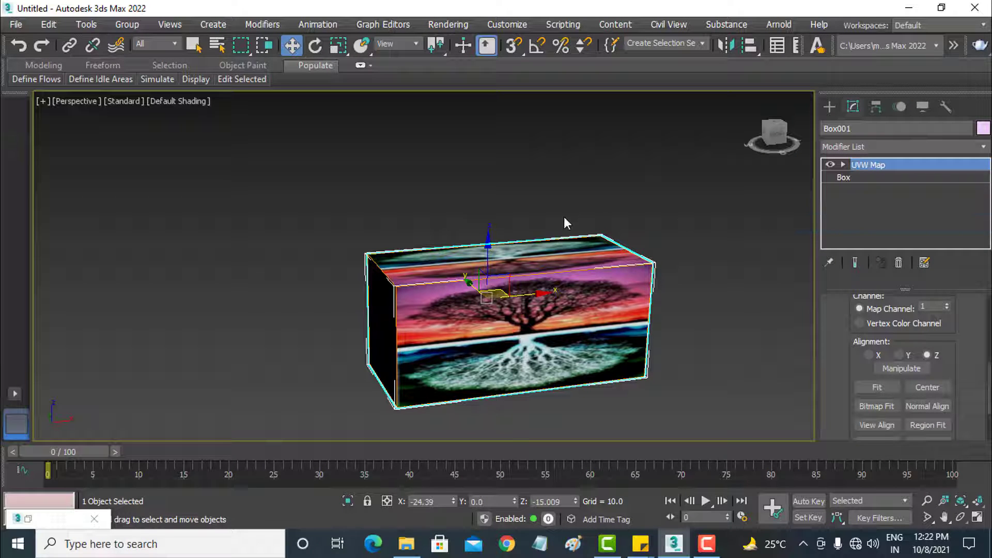
Step: Reset 3ds Max to an empty scene without saving changes
left_click(18, 25)
left_click(34, 65)
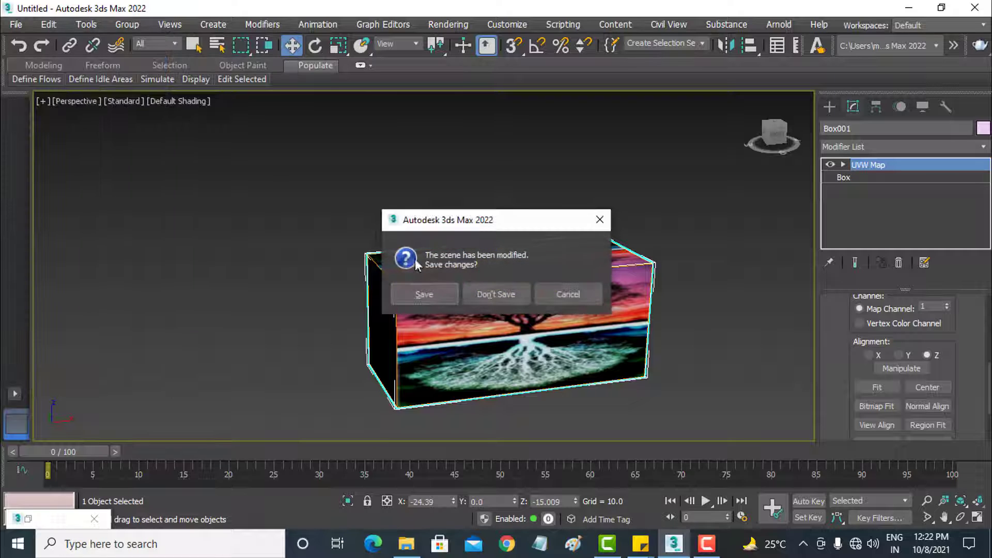
left_click(490, 296)
left_click(457, 295)
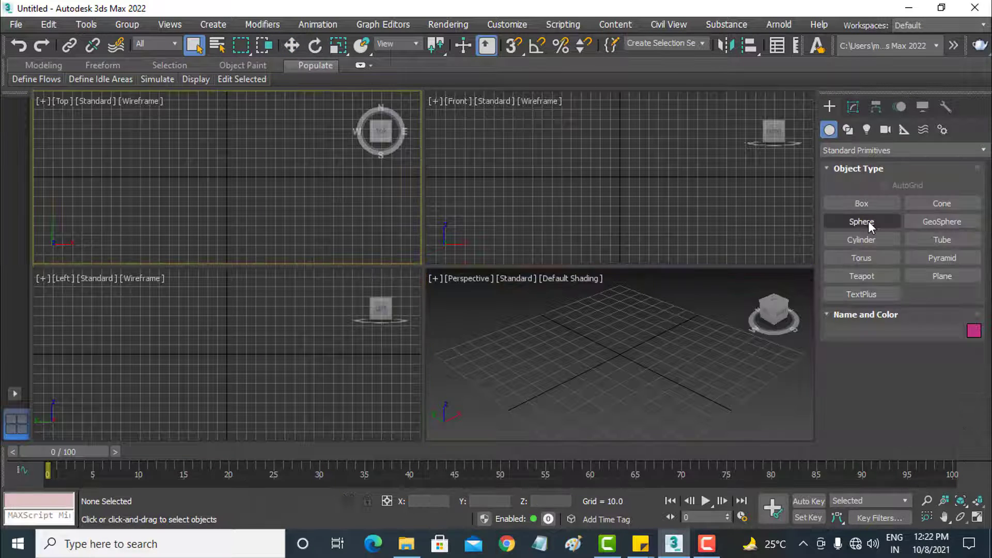
Step: Draw Sphere001 at the centre of the Top viewport
left_click(862, 222)
left_click_drag(252, 176, 279, 137)
key("w")
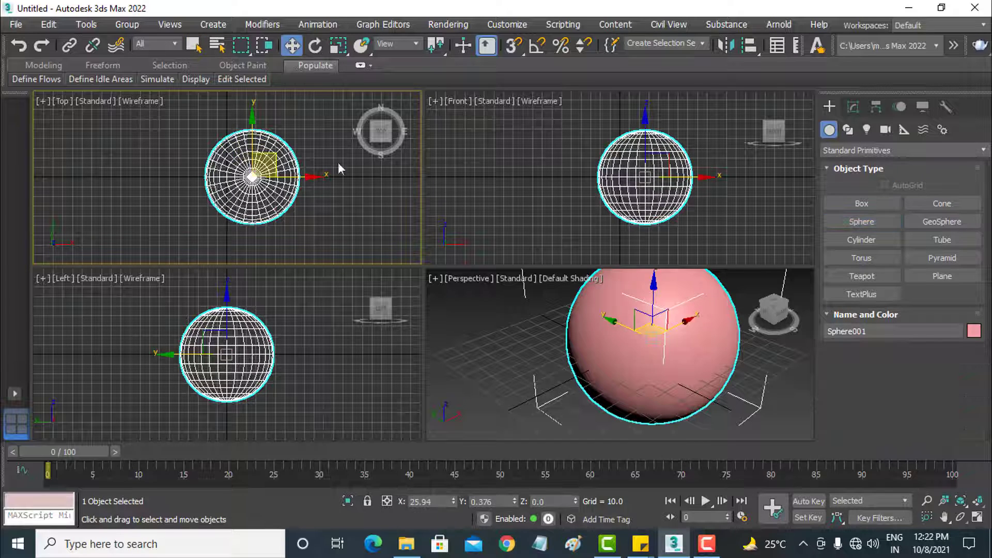
left_click(644, 335)
scroll(607, 346, "down", 3)
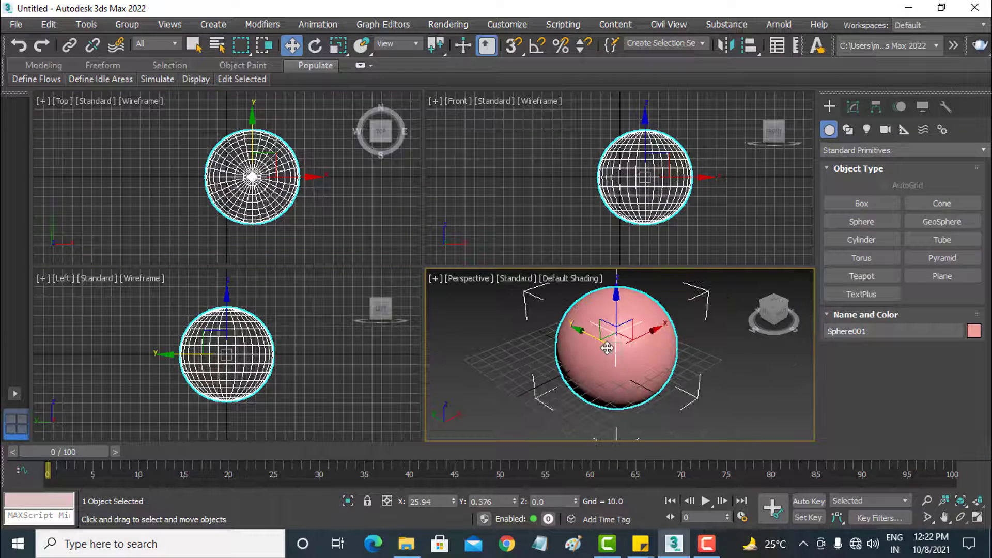
key("m")
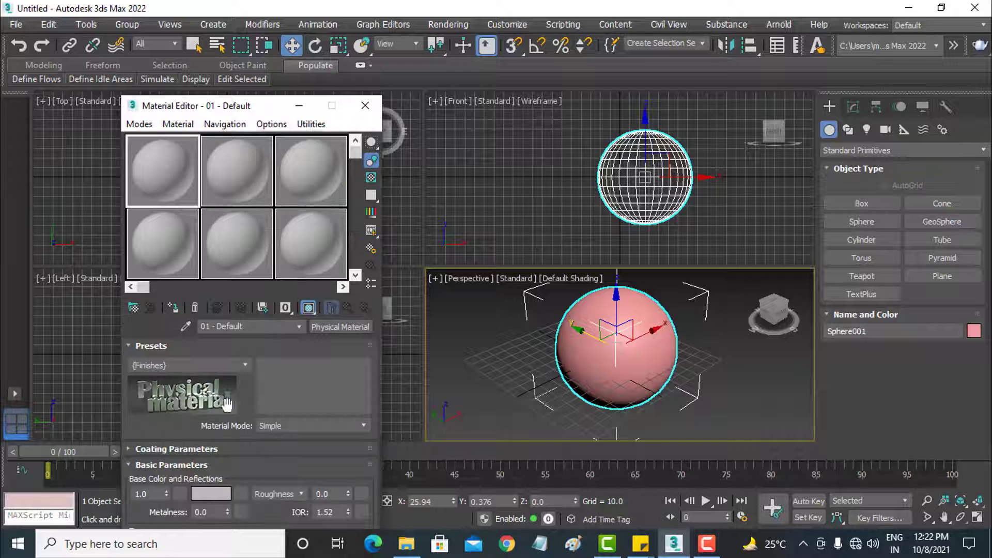
Step: Set the material's Base Color to a Bitmap of the house photo from E:\BG\Textures
left_click(238, 494)
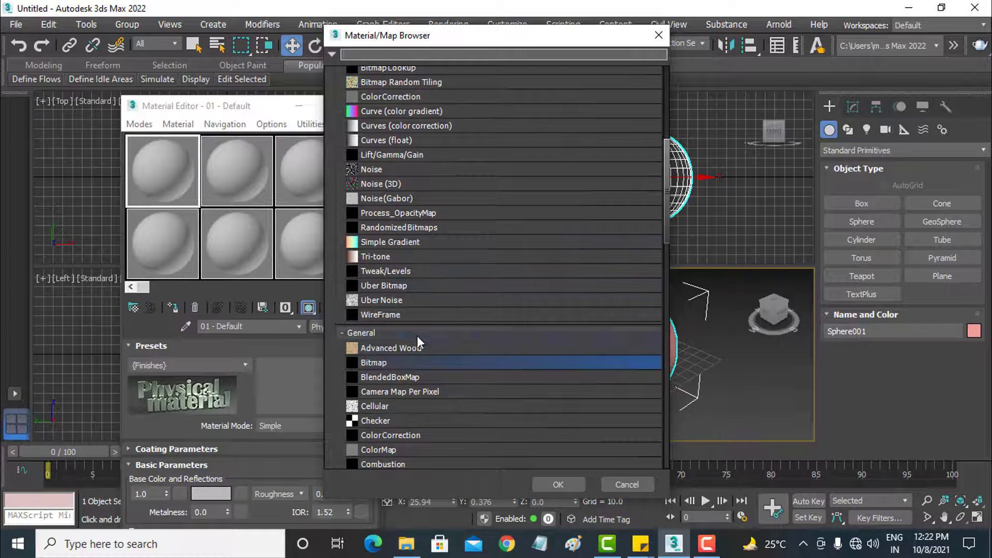
double_click(405, 362)
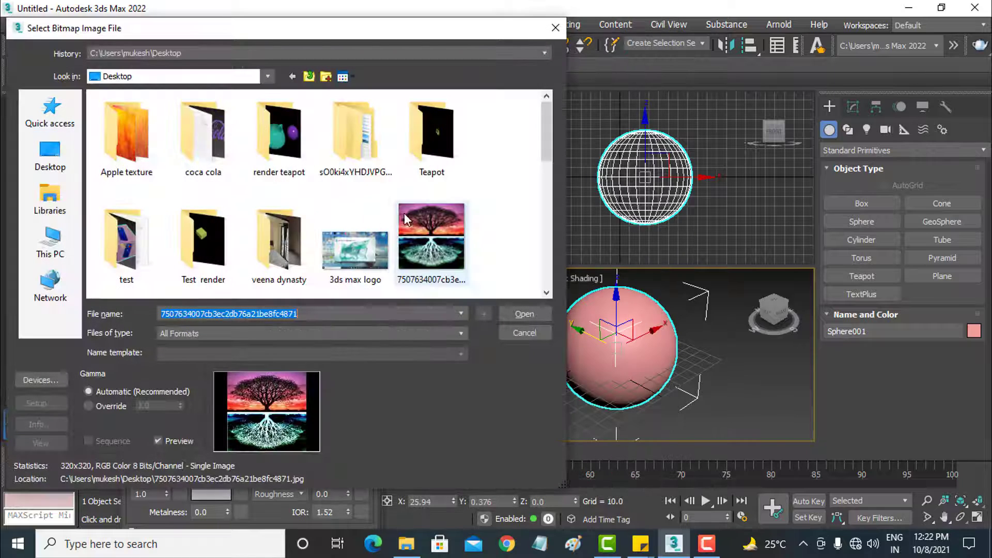
left_click(53, 236)
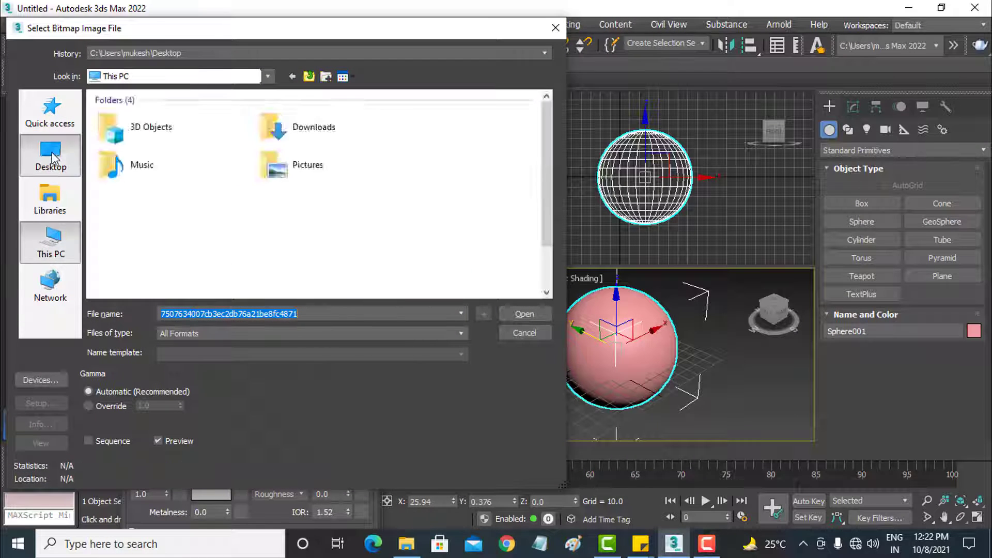
left_click(50, 155)
left_click(57, 239)
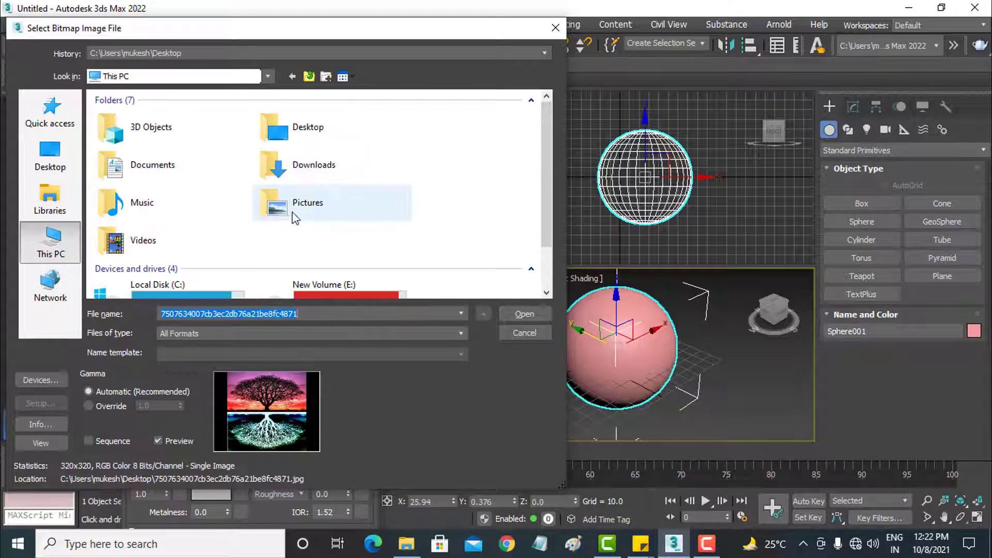
scroll(331, 233, "down", 2)
double_click(347, 238)
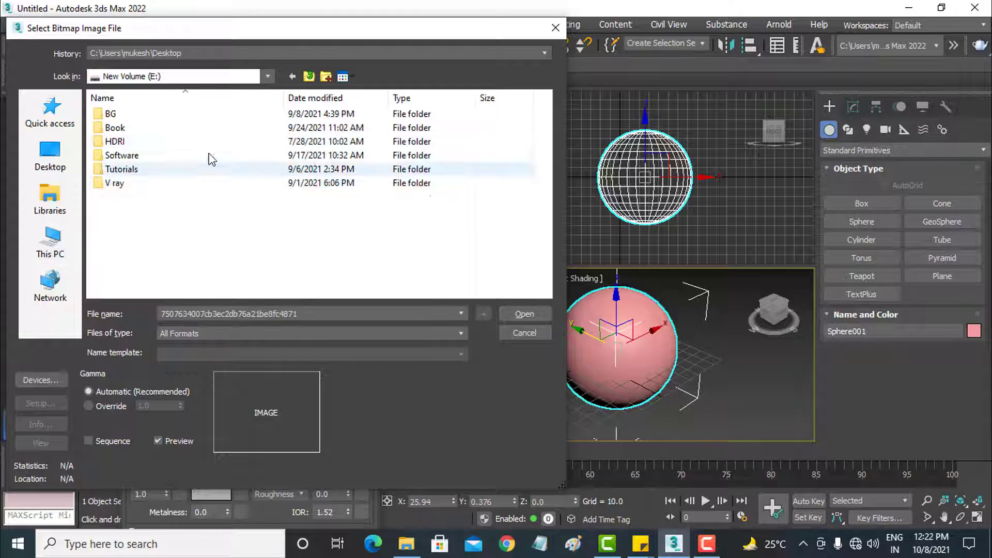
double_click(157, 116)
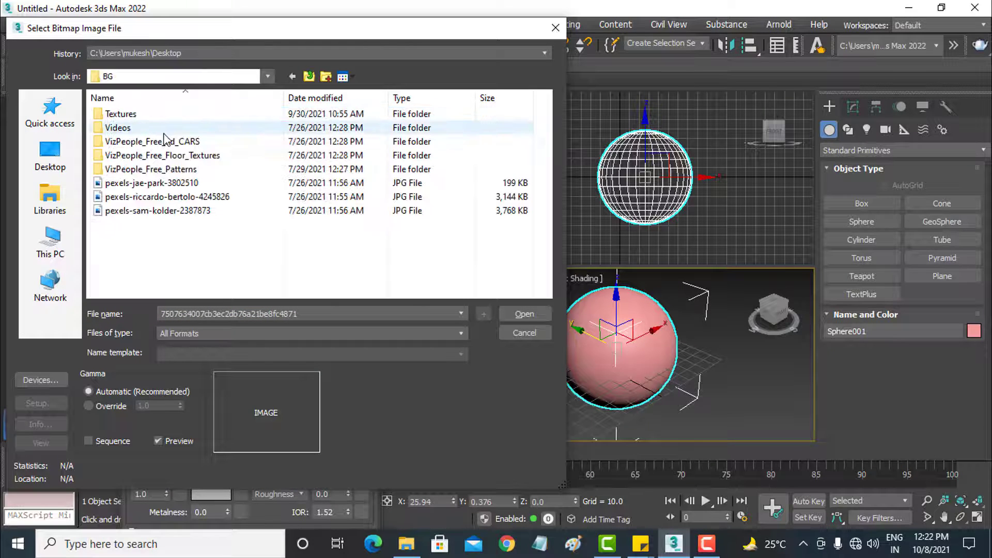
double_click(166, 115)
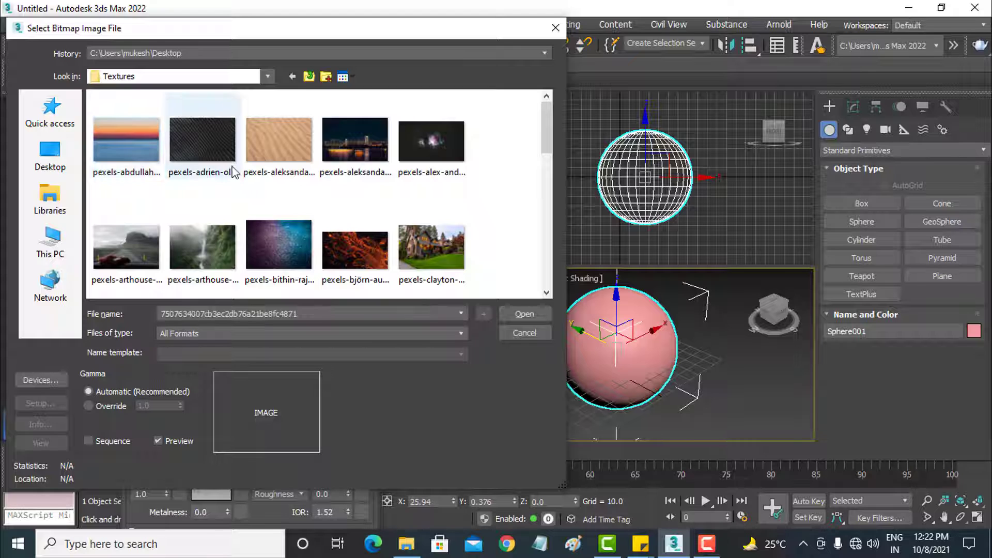
scroll(268, 178, "down", 2)
scroll(321, 186, "up", 2)
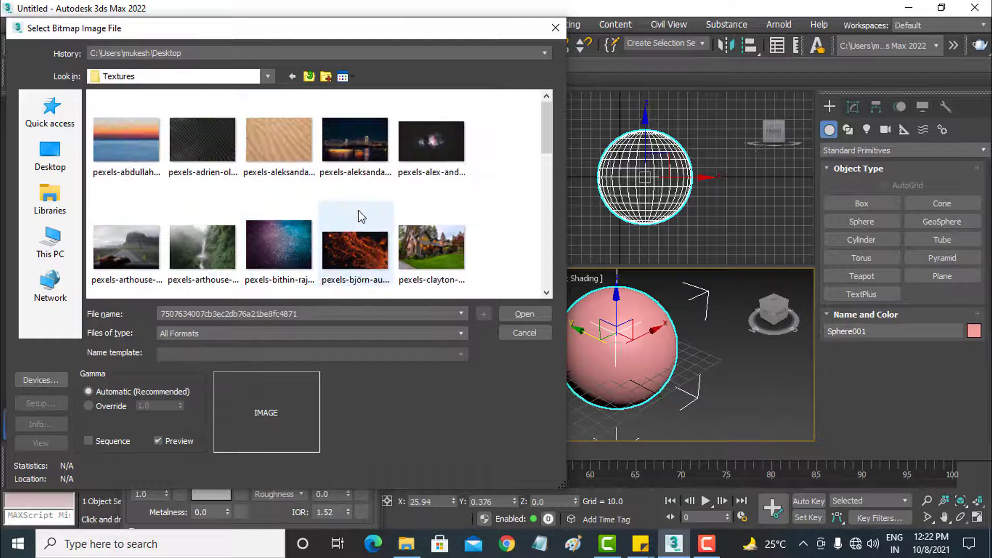
scroll(362, 216, "down", 2)
double_click(431, 144)
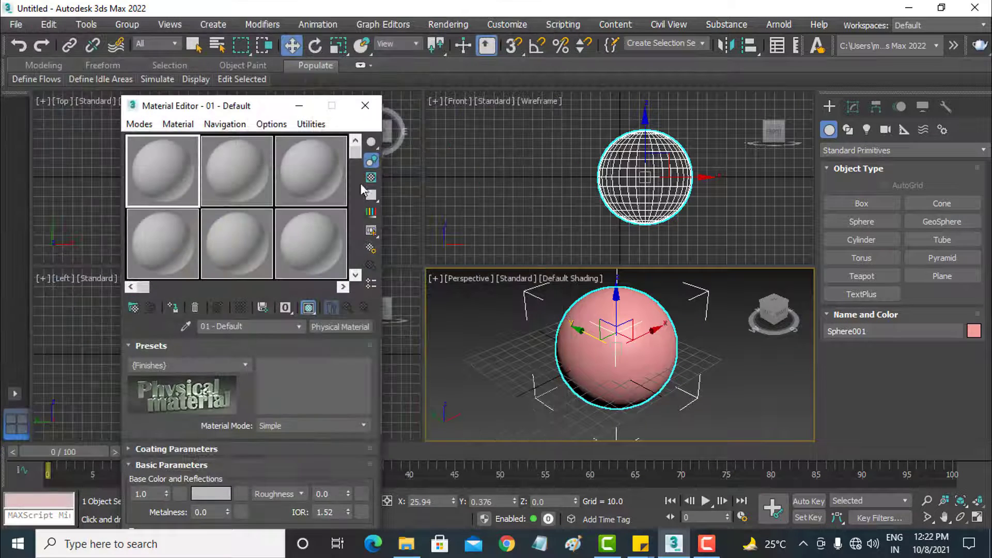
Step: Assign the house material to the sphere and view it in a maximized Perspective viewport
left_click(173, 309)
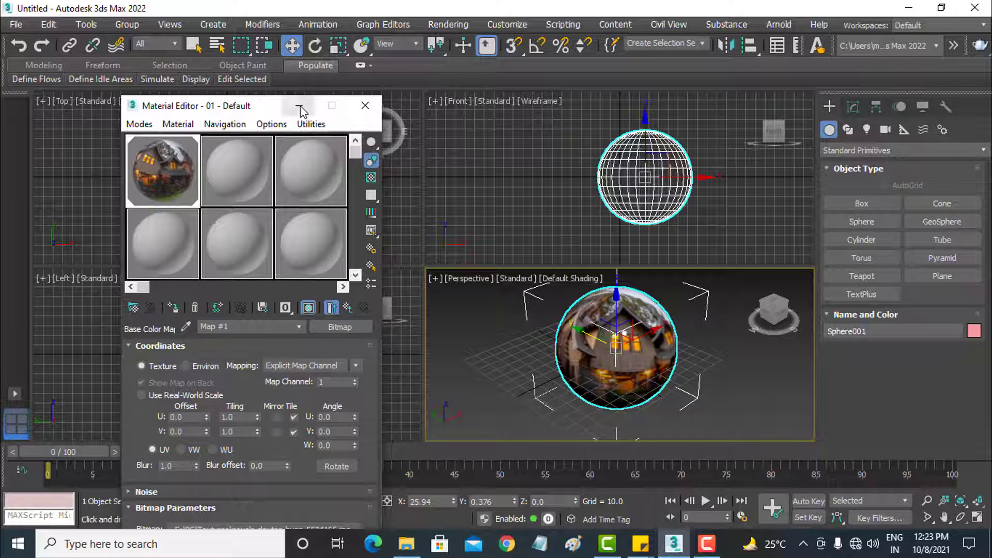
left_click(298, 106)
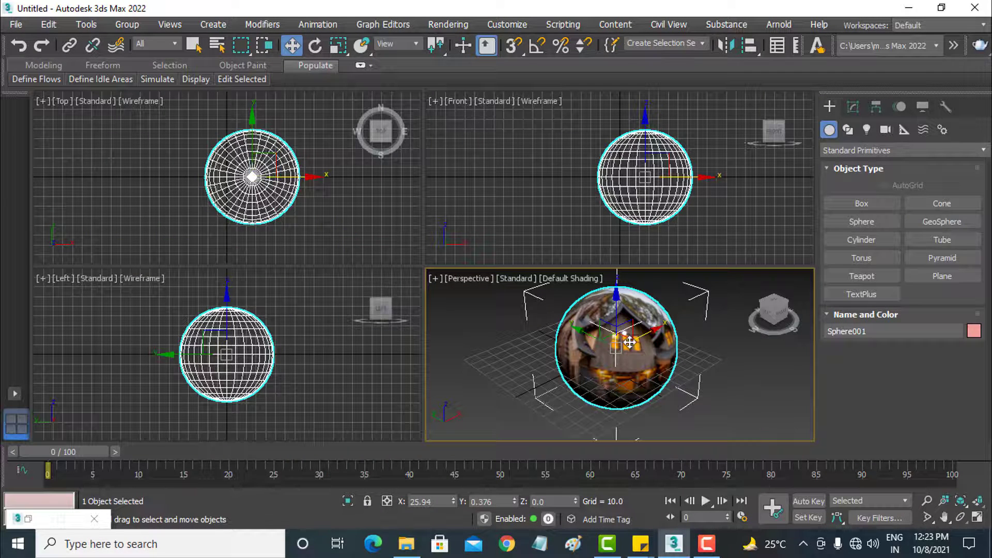
scroll(628, 341, "down", 2)
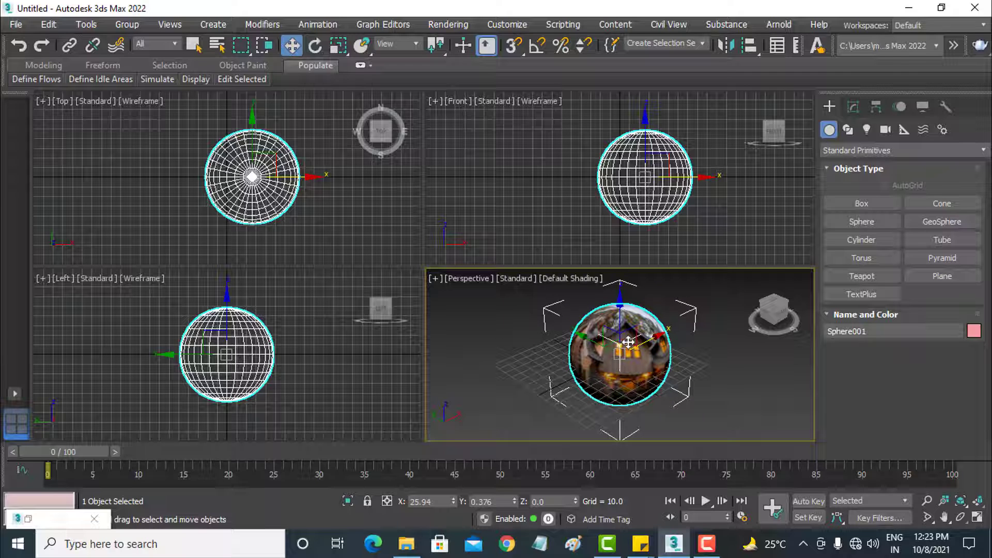
right_click(628, 341)
left_click(638, 375)
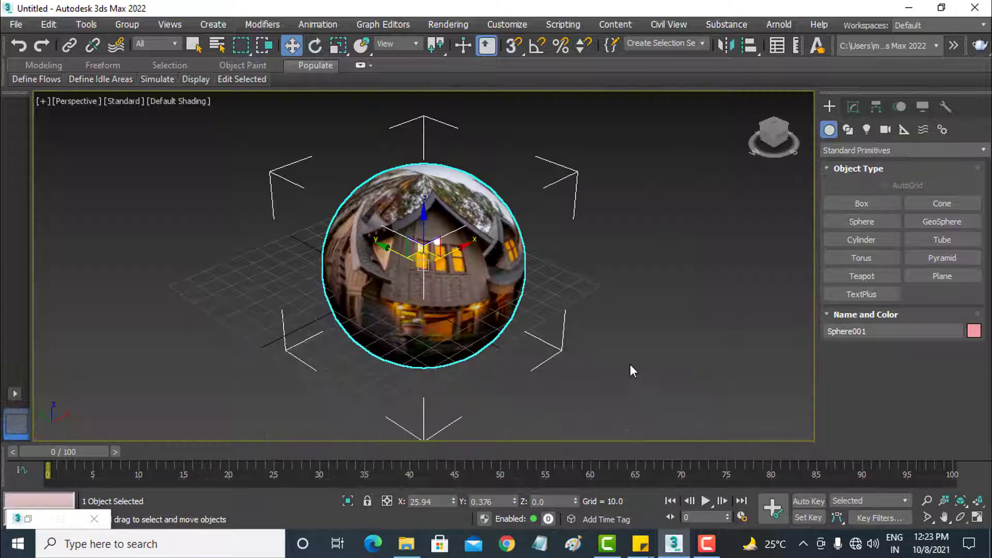
mouse_move(529, 292)
middle_mouse_down("alt")
mouse_move(541, 311)
mouse_move(392, 318)
mouse_move(342, 281)
mouse_move(410, 236)
mouse_move(580, 281)
mouse_move(575, 296)
mouse_move(535, 298)
mouse_move(538, 312)
mouse_move(586, 310)
middle_mouse_up("alt")
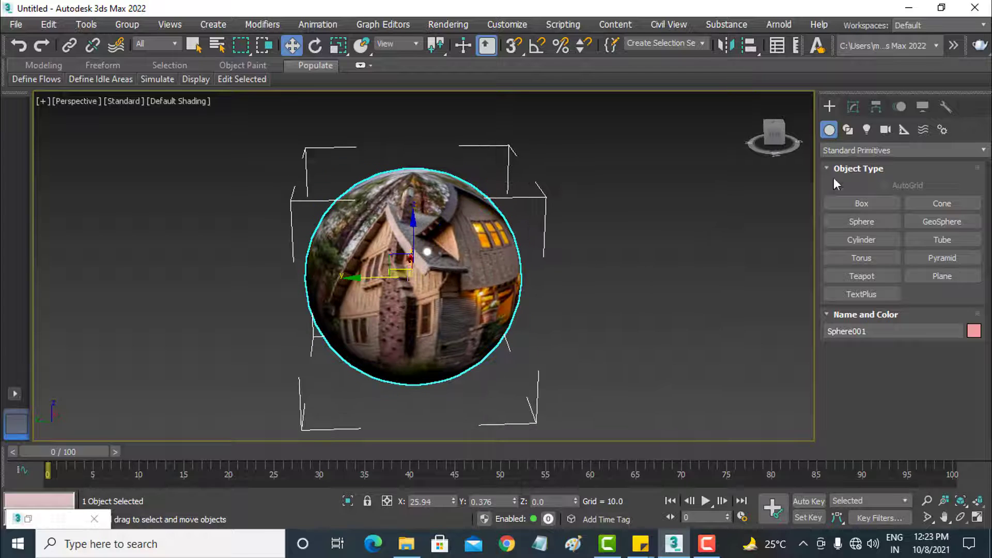
Step: Paste the UVW Map modifier onto Sphere001, switch it to Spherical mapping, and fit the gizmo
left_click(853, 106)
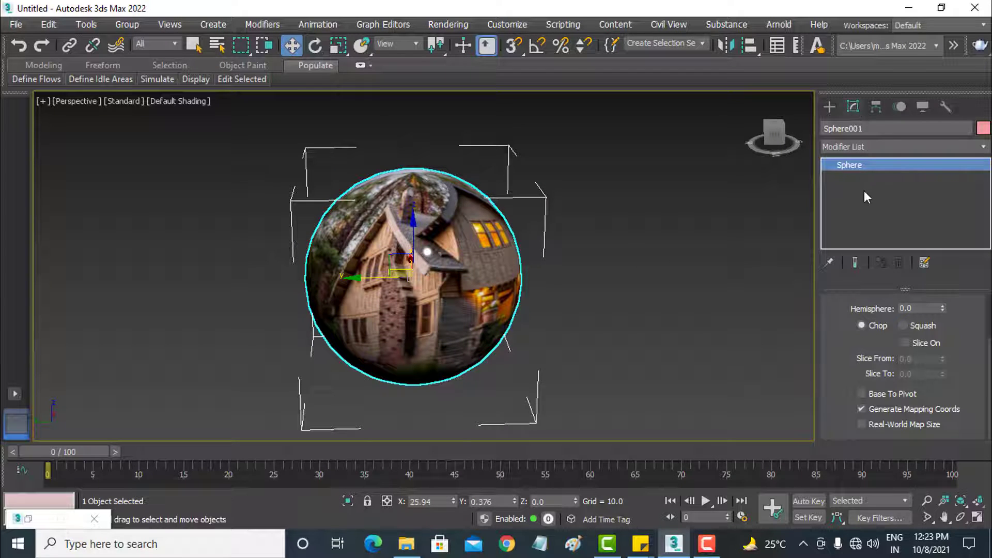
right_click(873, 163)
left_click(886, 169)
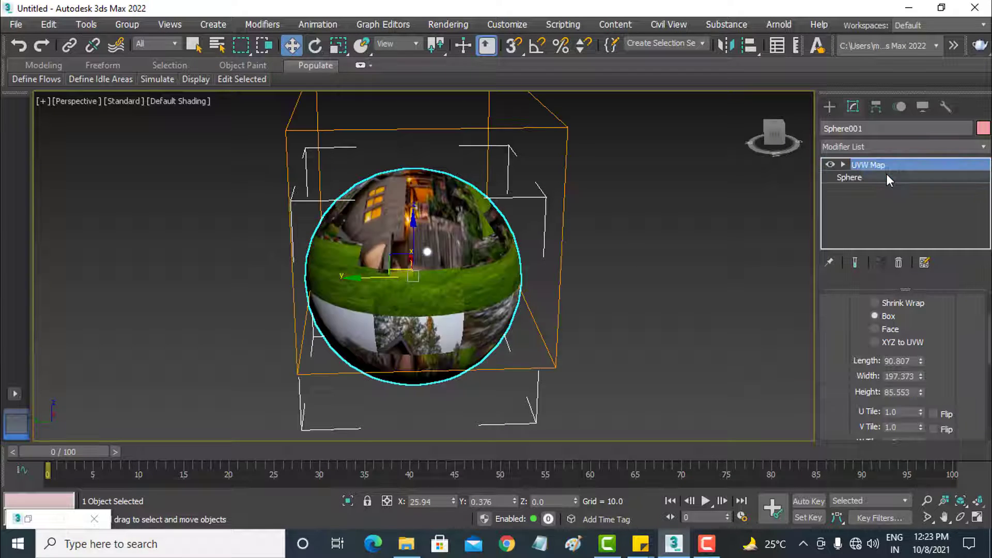
left_click_drag(953, 315, 952, 402)
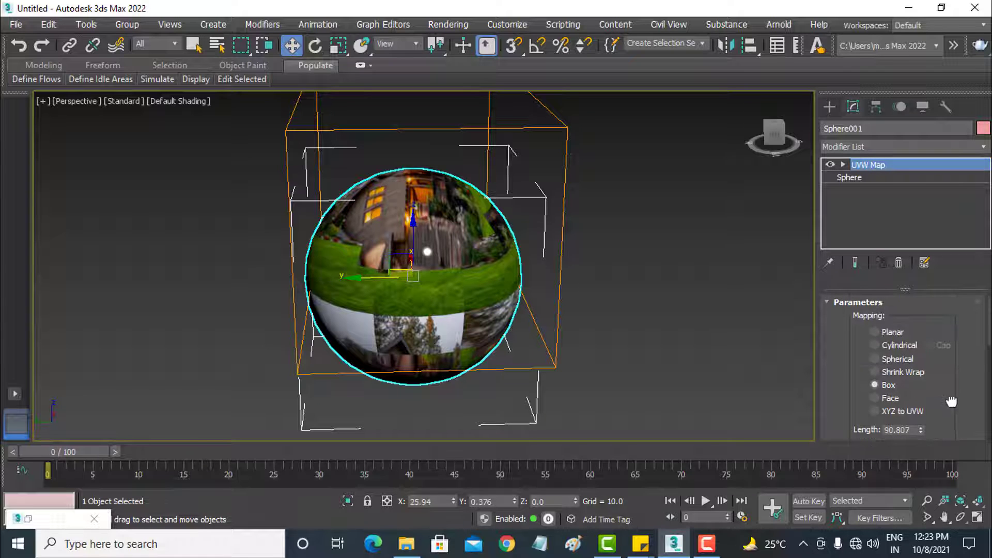
left_click(898, 358)
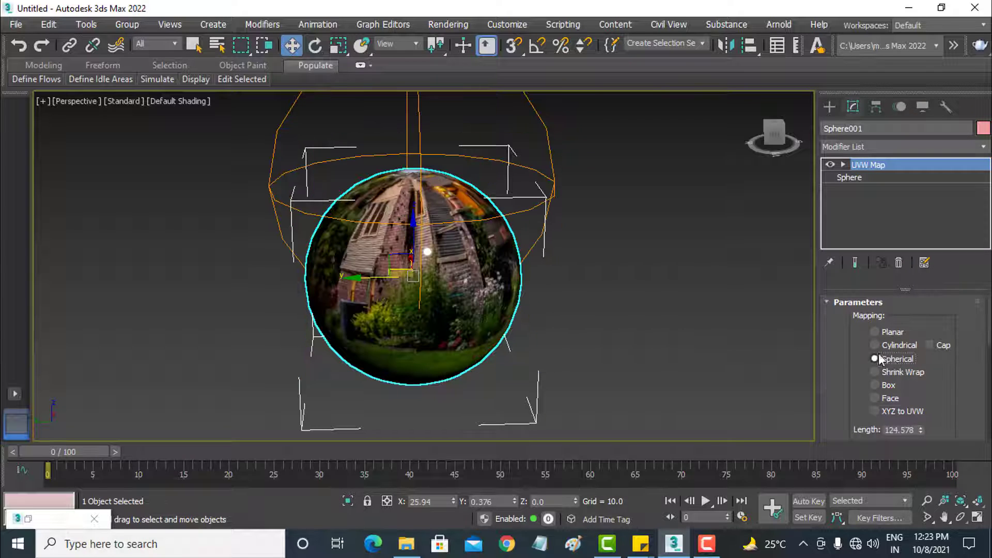
scroll(959, 364, "down", 5)
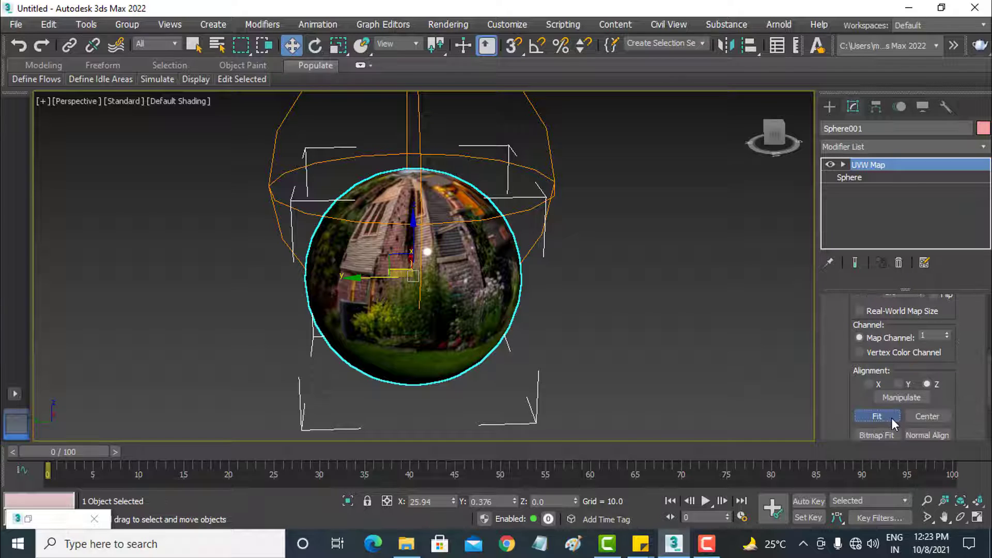
left_click(878, 416)
mouse_move(482, 340)
middle_mouse_down("alt")
mouse_move(759, 308)
mouse_move(754, 344)
mouse_move(713, 367)
mouse_move(674, 366)
mouse_move(638, 337)
mouse_move(637, 234)
mouse_move(630, 267)
mouse_move(600, 308)
mouse_move(502, 326)
mouse_move(374, 330)
mouse_move(330, 350)
mouse_move(395, 397)
mouse_move(514, 376)
mouse_move(543, 292)
middle_mouse_up("alt")
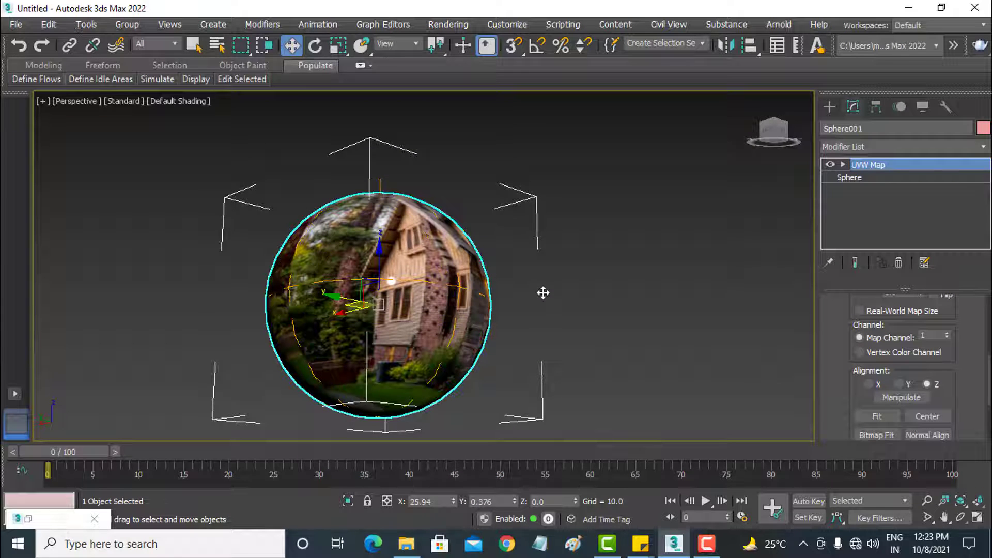
Step: Reset 3ds Max to an empty scene, discarding changes
left_click(15, 25)
left_click(42, 59)
left_click(496, 293)
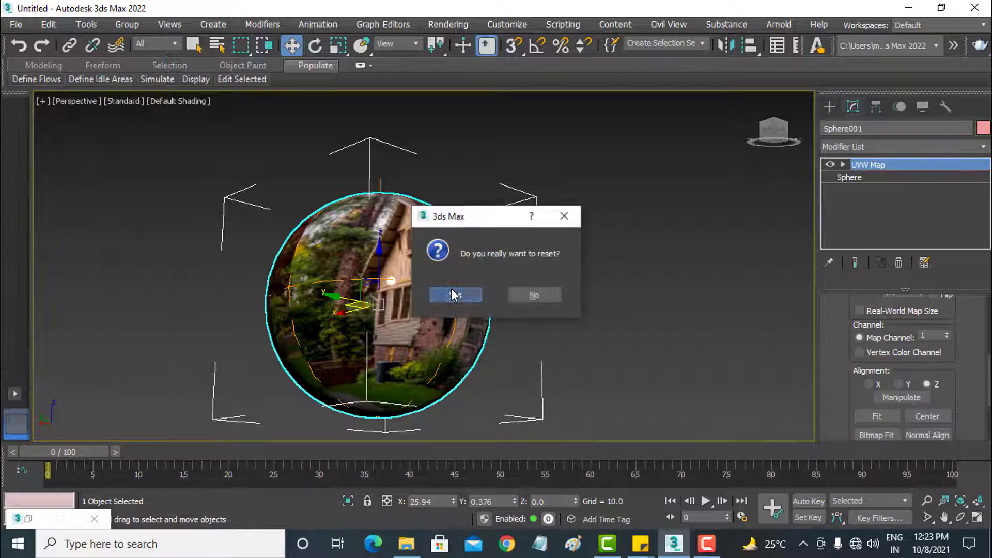
left_click(451, 295)
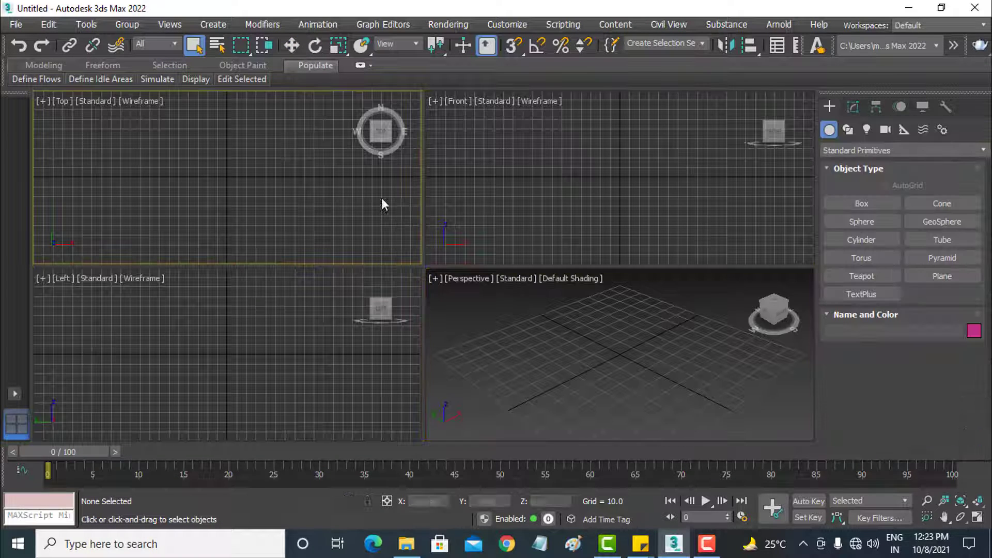
Step: Create a tall cylinder in the Top viewport and frame it in Perspective
left_click(861, 240)
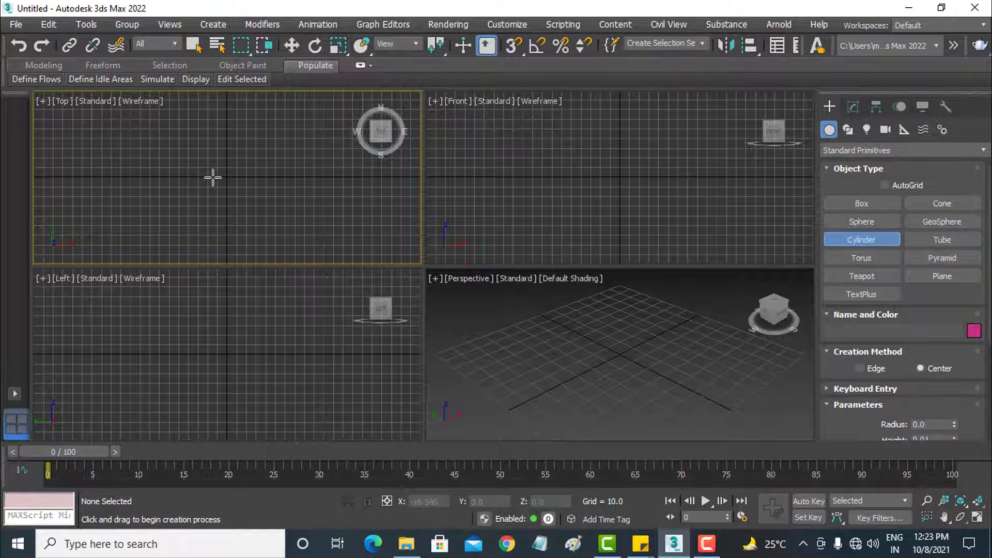
left_click_drag(215, 177, 235, 159)
left_click(223, 32)
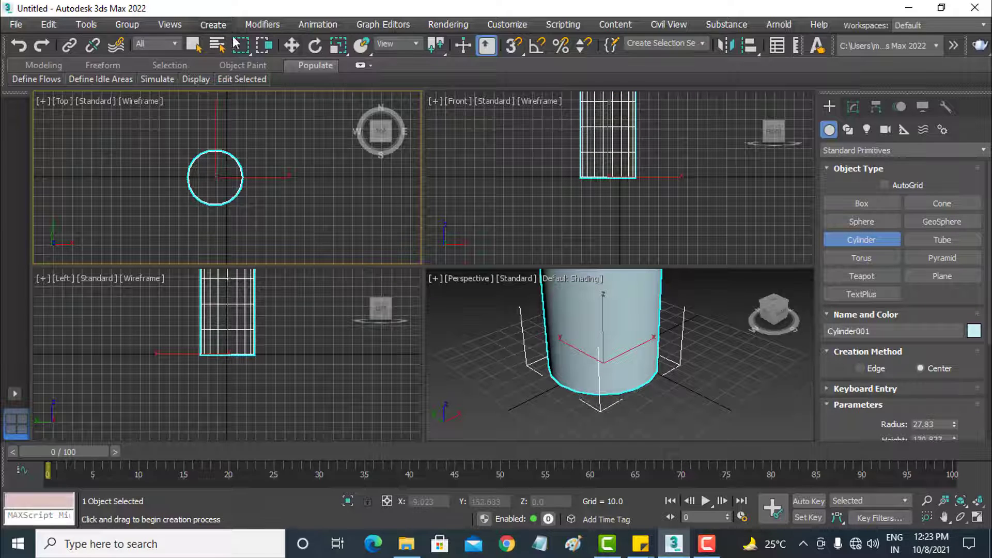
left_click(292, 46)
left_click(574, 353)
key("z")
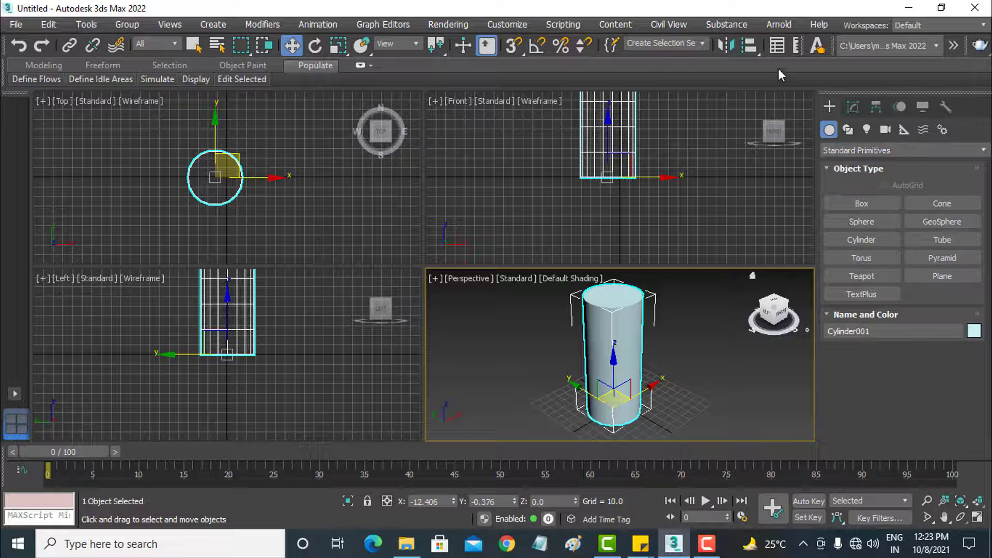
Step: Bring up the Material Editor for the cylinder
key("m")
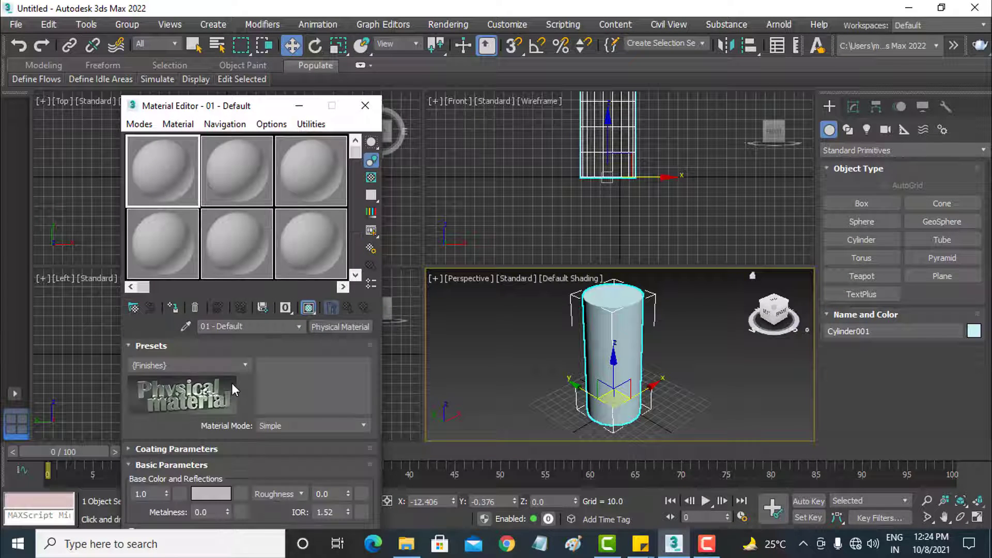
Step: Assign the cylinder a material whose Base Color is the wood Bitmap image
left_click(241, 494)
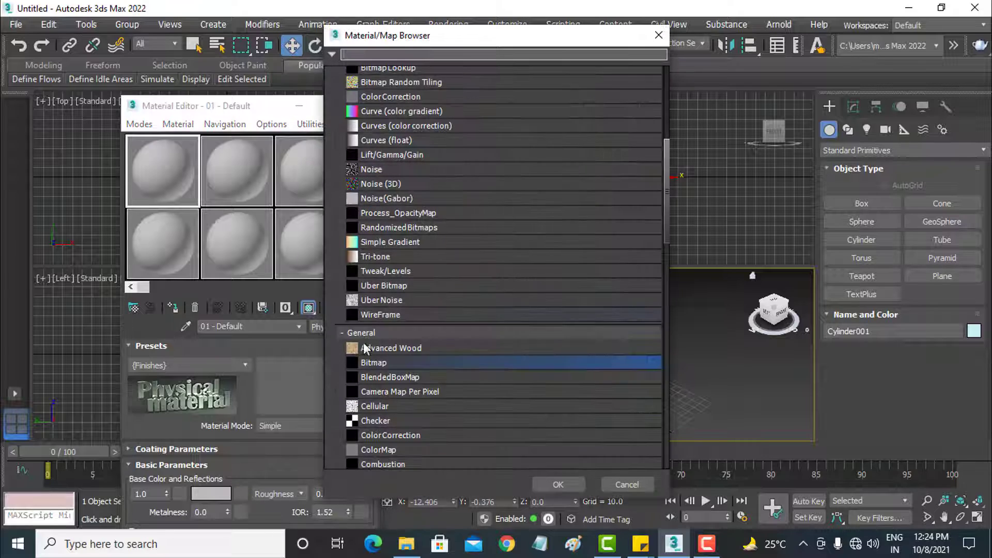
double_click(385, 362)
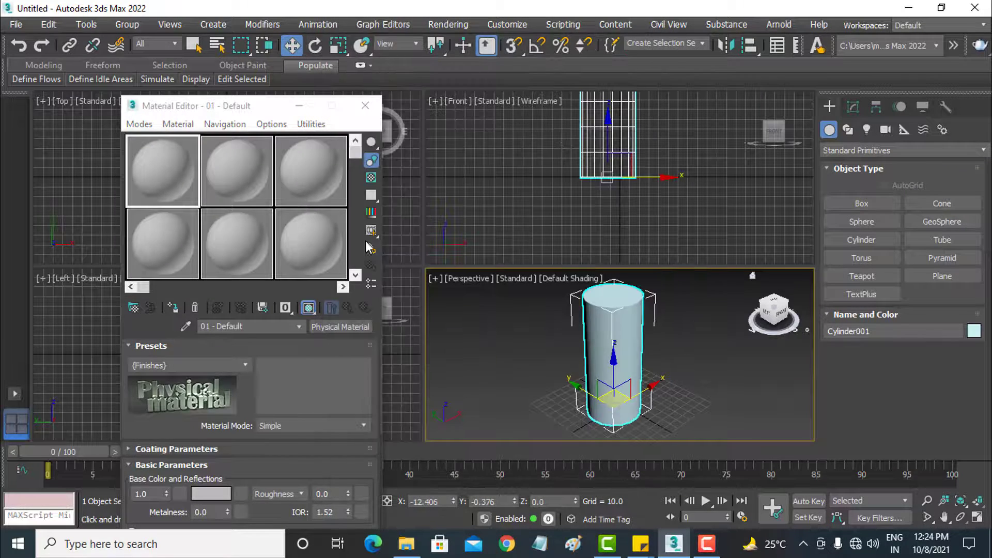
mouse_move(431, 246)
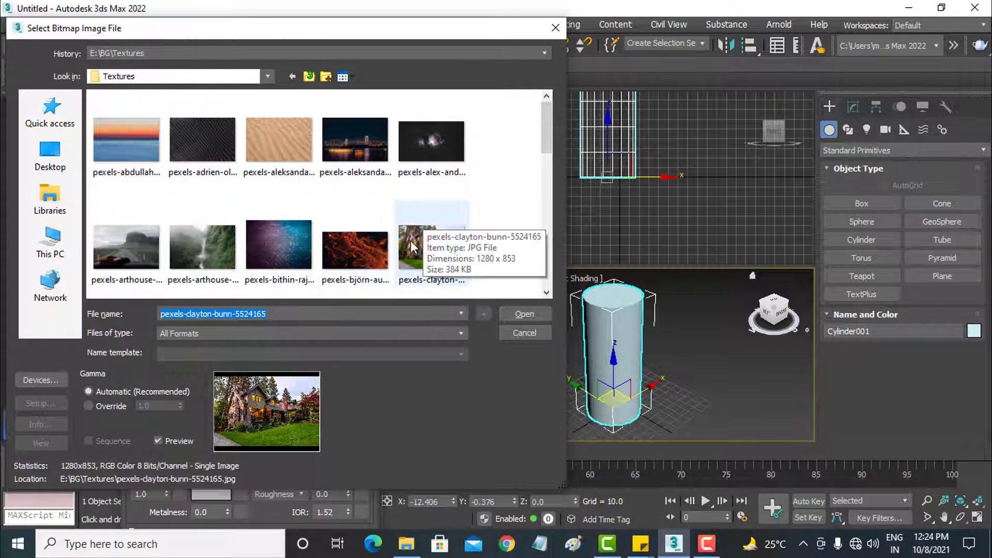
left_click(449, 198)
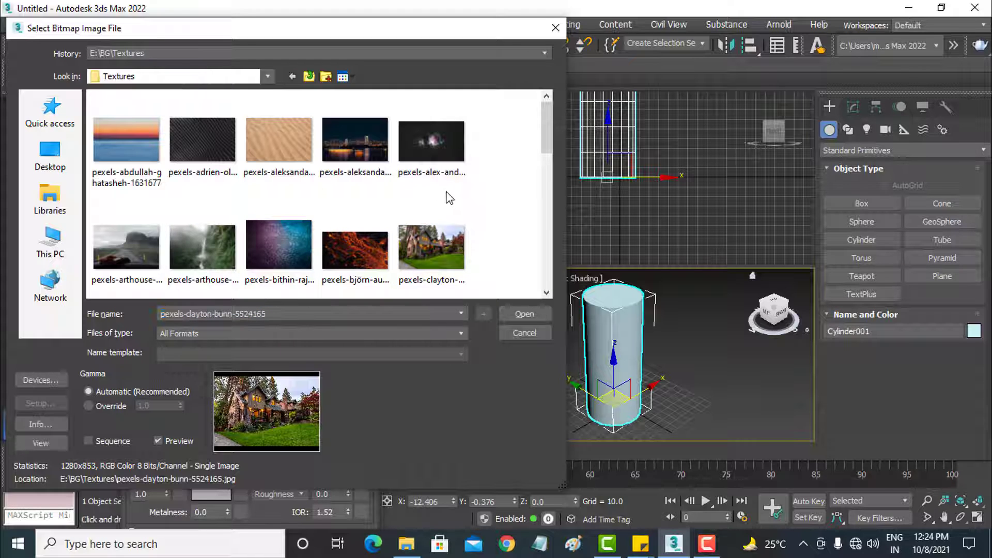
scroll(449, 197, "down", 2)
scroll(449, 197, "down", 2)
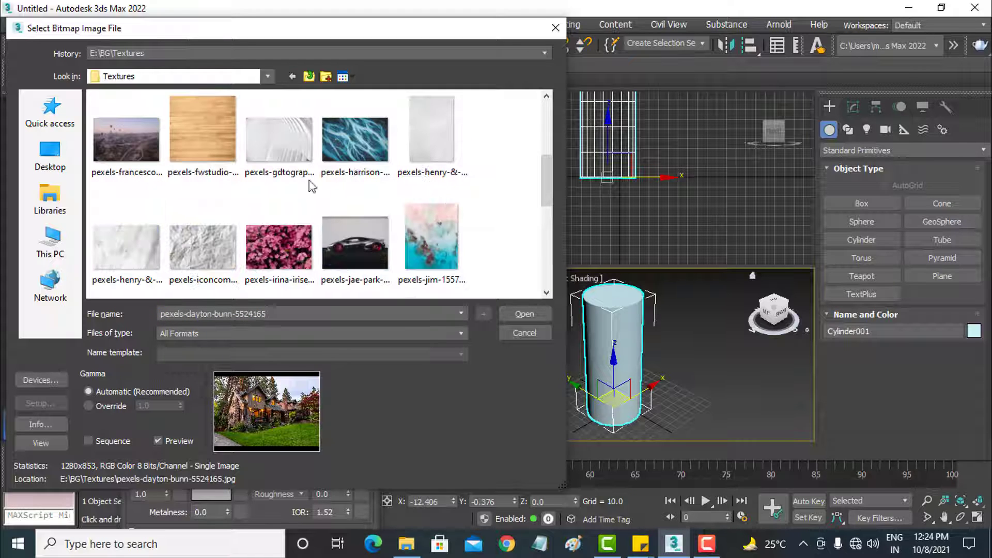
double_click(210, 142)
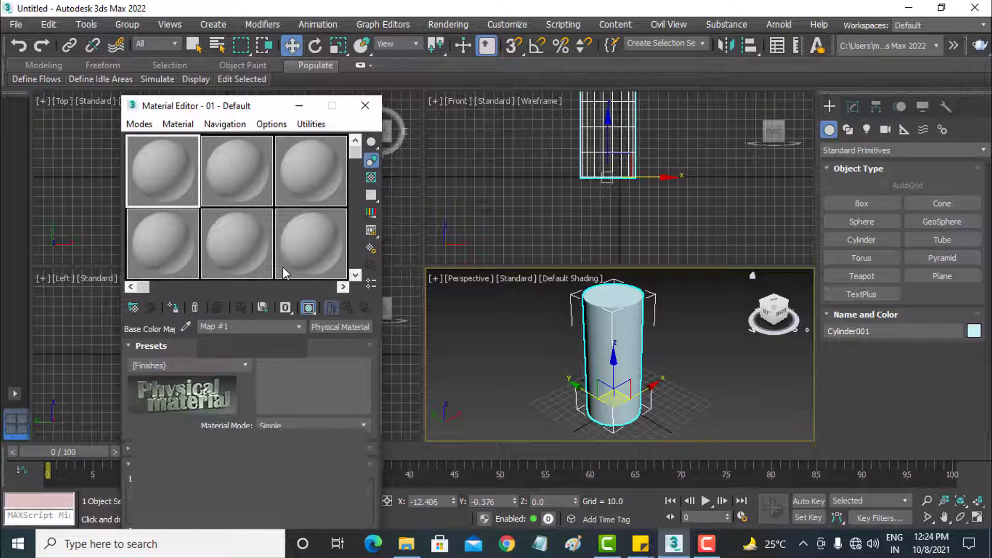
left_click(172, 308)
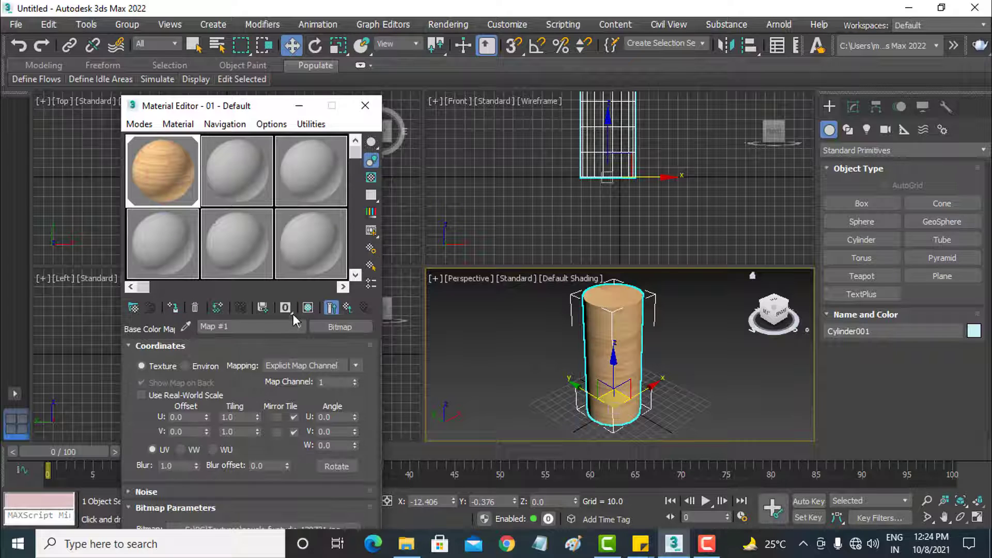
Step: Maximize Perspective, close the Material Editor, orbit the wooden cylinder, and show its Modify panel
scroll(633, 367, "up", 3)
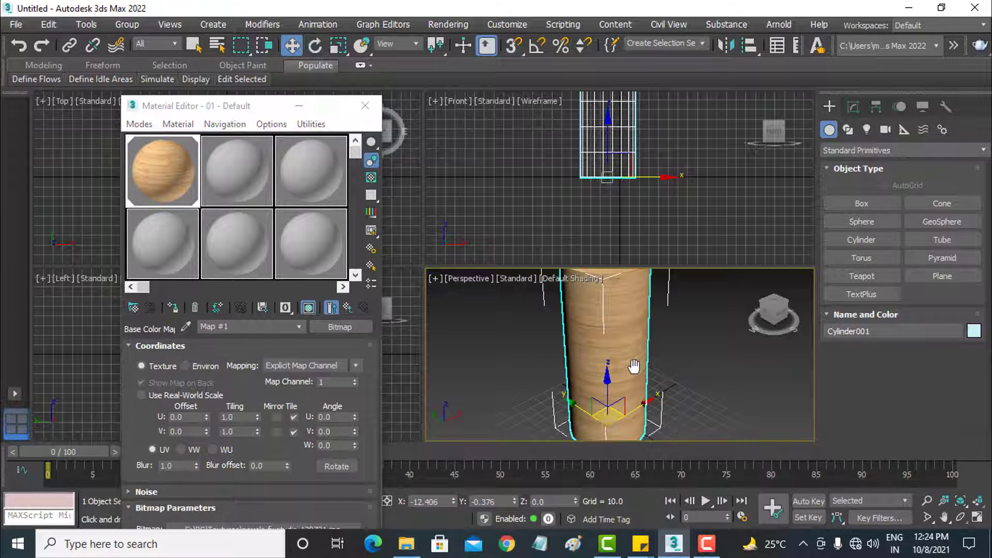
right_click(635, 368)
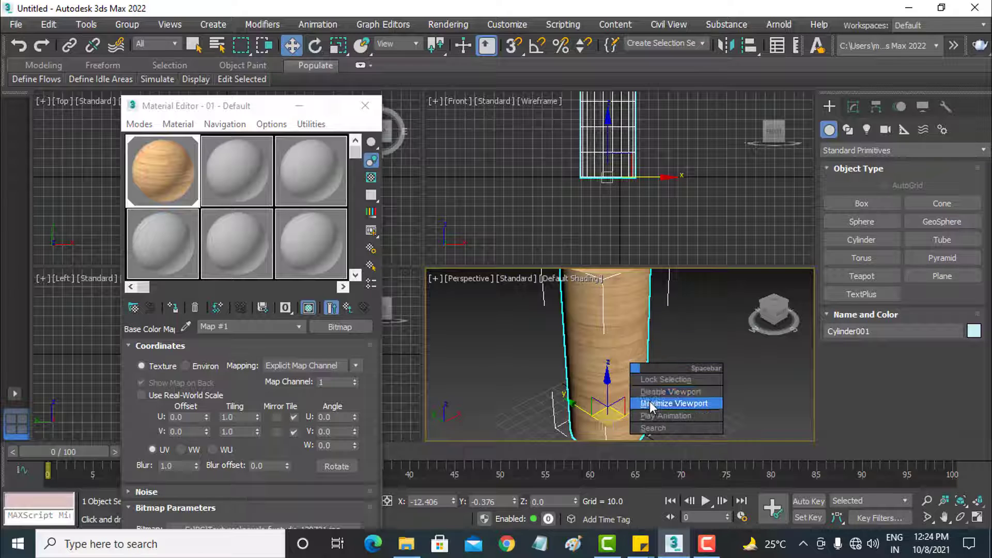
key("alt+w")
left_click(364, 106)
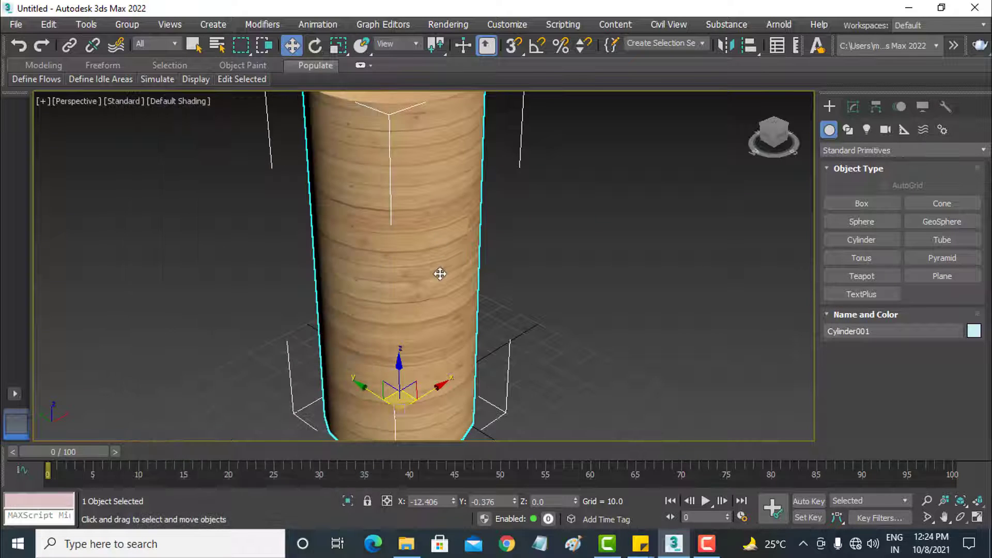
scroll(442, 284, "down", 2)
scroll(441, 310, "down", 3)
mouse_move(441, 328)
middle_mouse_down("alt")
mouse_move(445, 219)
mouse_move(455, 328)
middle_mouse_up("alt")
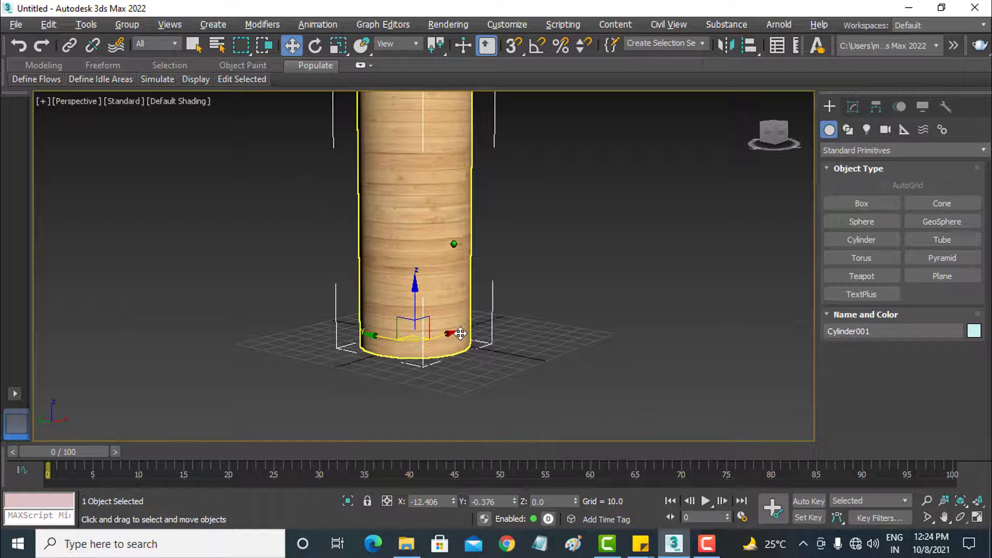
mouse_move(432, 255)
middle_mouse_down()
mouse_move(437, 344)
mouse_move(437, 282)
mouse_move(420, 264)
mouse_move(455, 284)
middle_mouse_up()
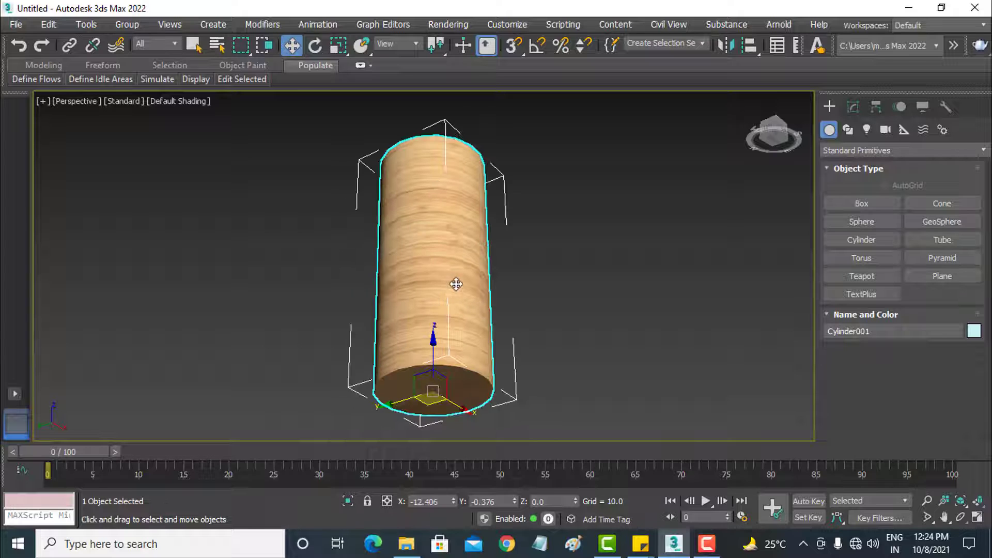
left_click(856, 111)
Step: Add a UVW Map modifier to the cylinder with Cylindrical mapping and Cap enabled
left_click(864, 147)
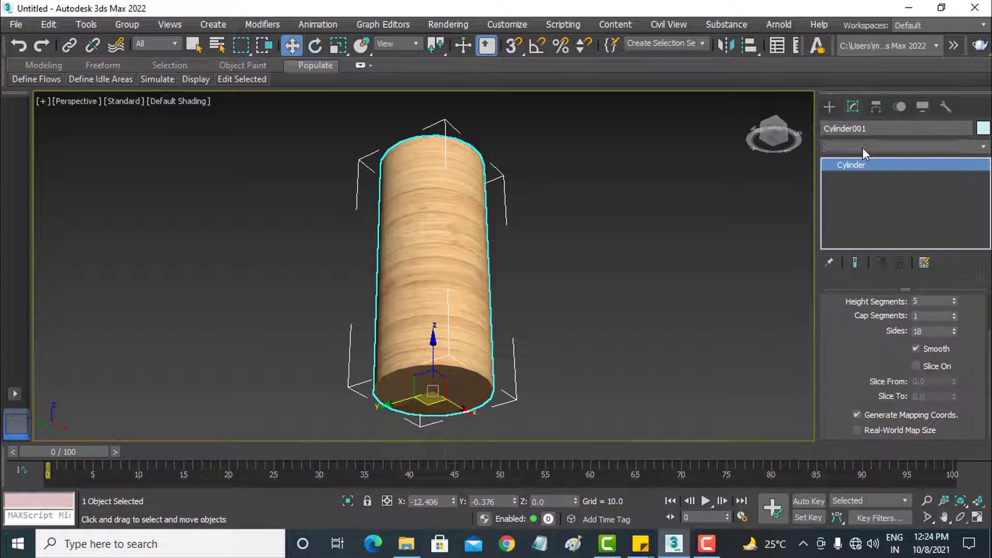
key("u")
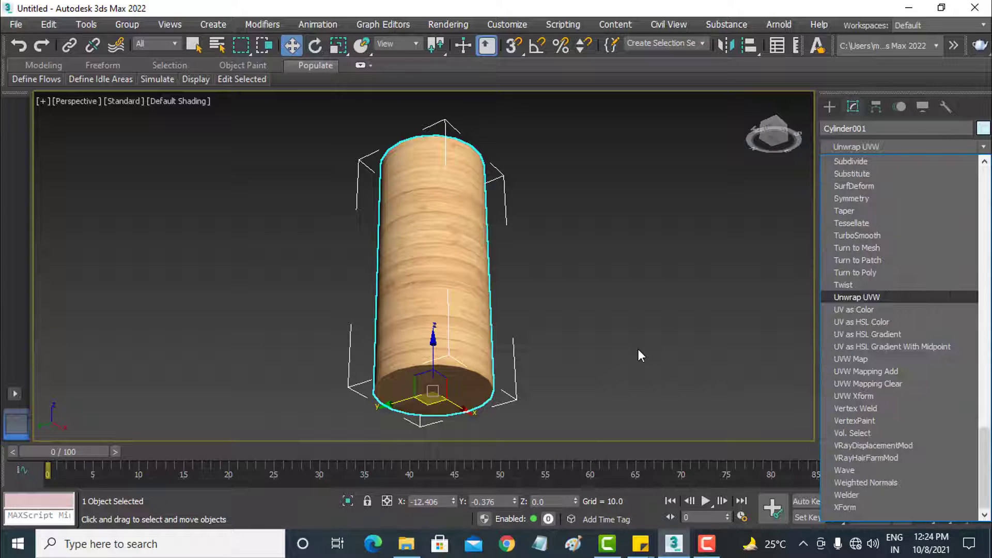
left_click(846, 362)
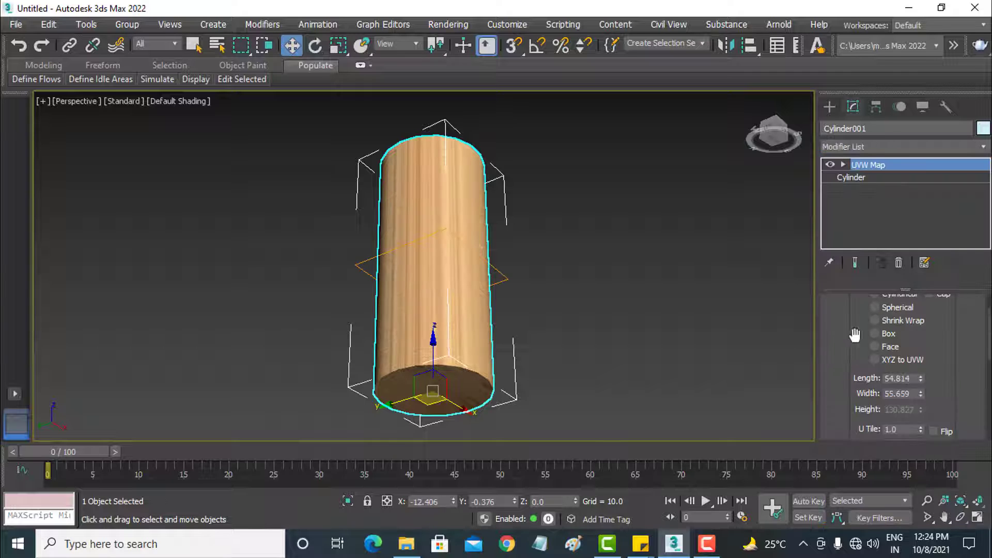
left_click_drag(936, 328, 939, 398)
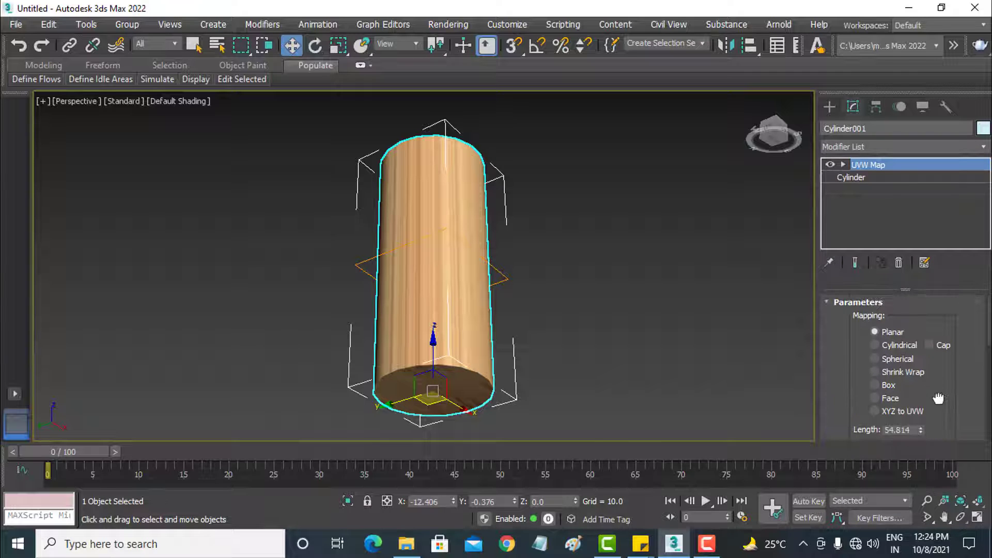
left_click(899, 345)
middle_click_drag(567, 302, 486, 381, "alt")
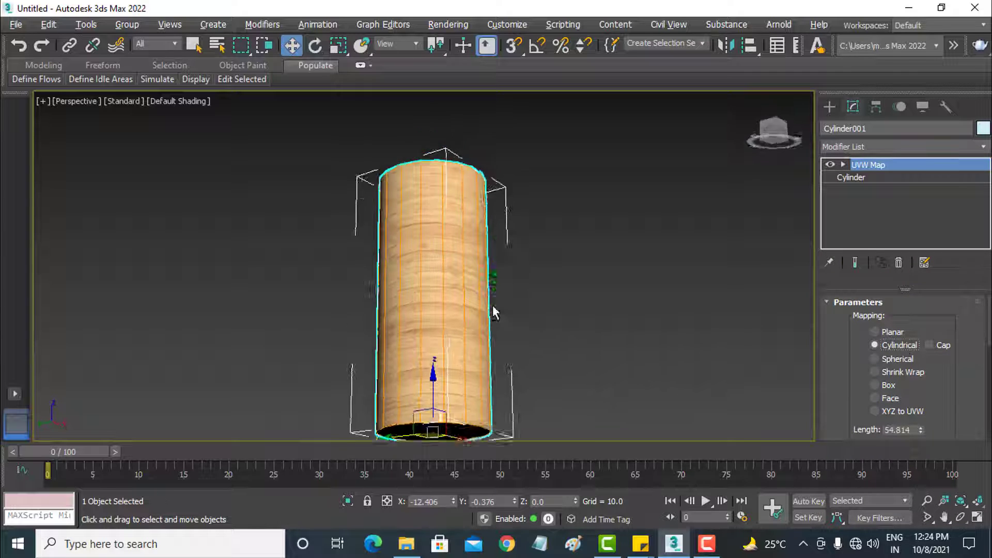
left_click(929, 346)
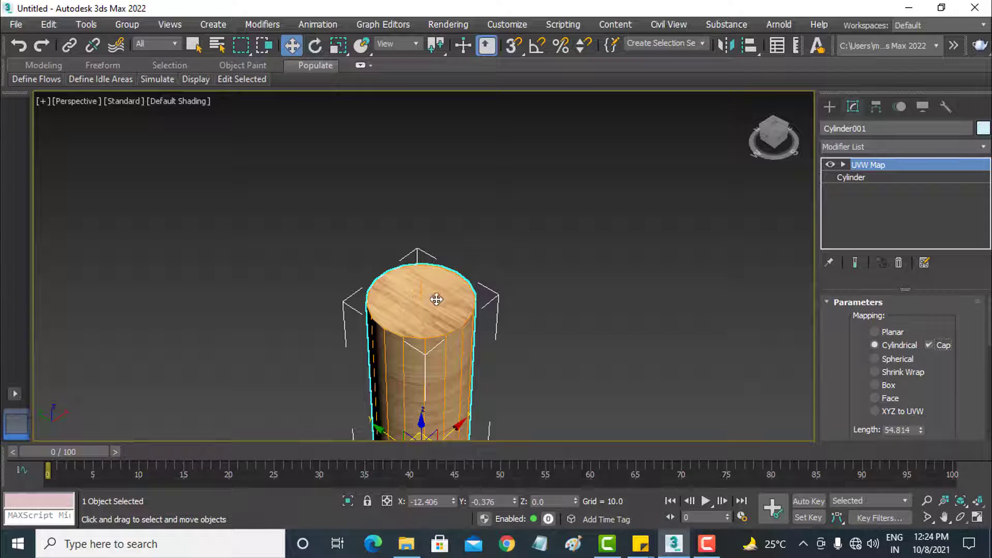
Step: Orbit and zoom the Perspective view to inspect the cylinder's top and sides
mouse_move(437, 300)
middle_mouse_down("alt")
mouse_move(463, 377)
mouse_move(488, 188)
middle_mouse_up("alt")
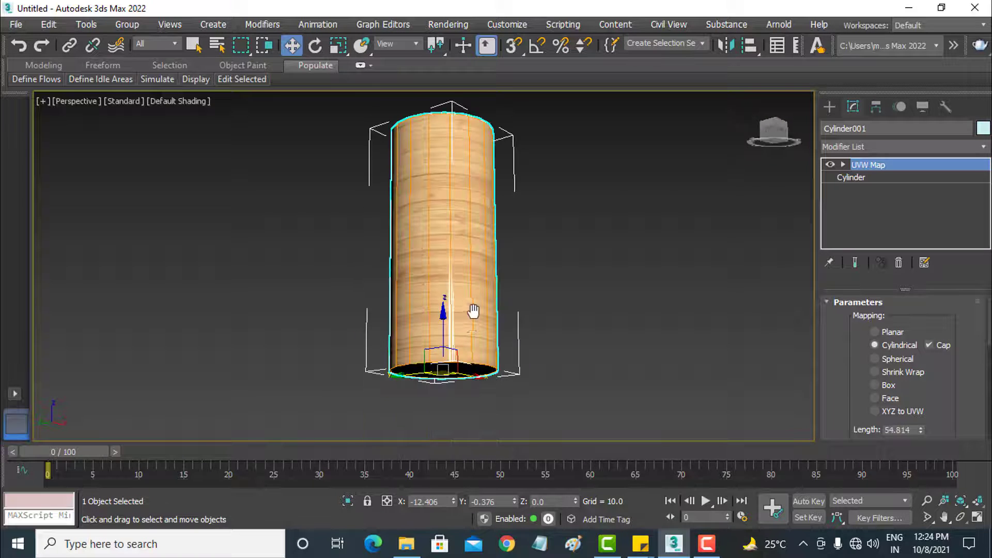
middle_click_drag(474, 311, 491, 176)
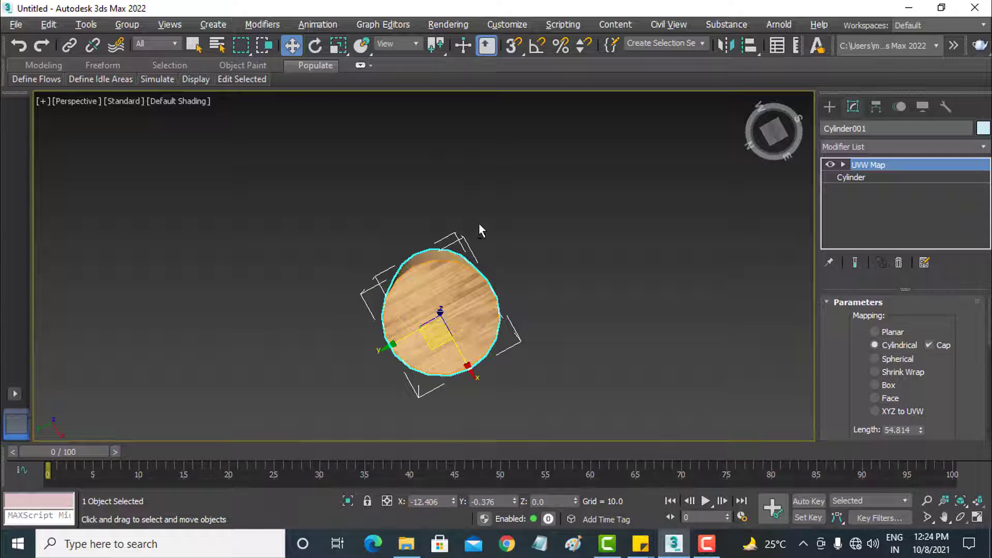
middle_click_drag(479, 227, 484, 370, "alt")
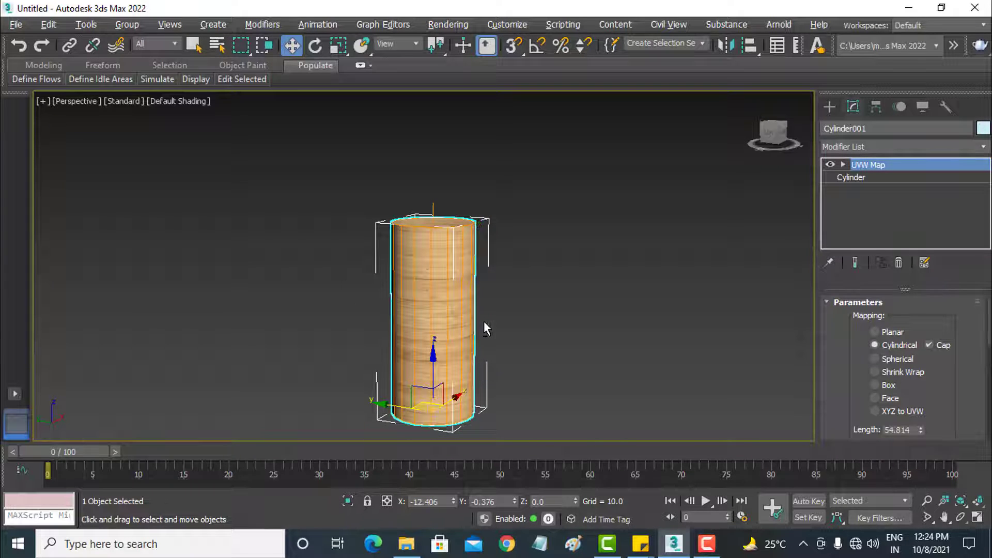
mouse_move(485, 322)
middle_mouse_down("alt")
mouse_move(361, 332)
mouse_move(410, 334)
mouse_move(445, 310)
middle_mouse_up("alt")
scroll(408, 327, "up", 5)
scroll(409, 327, "down", 5)
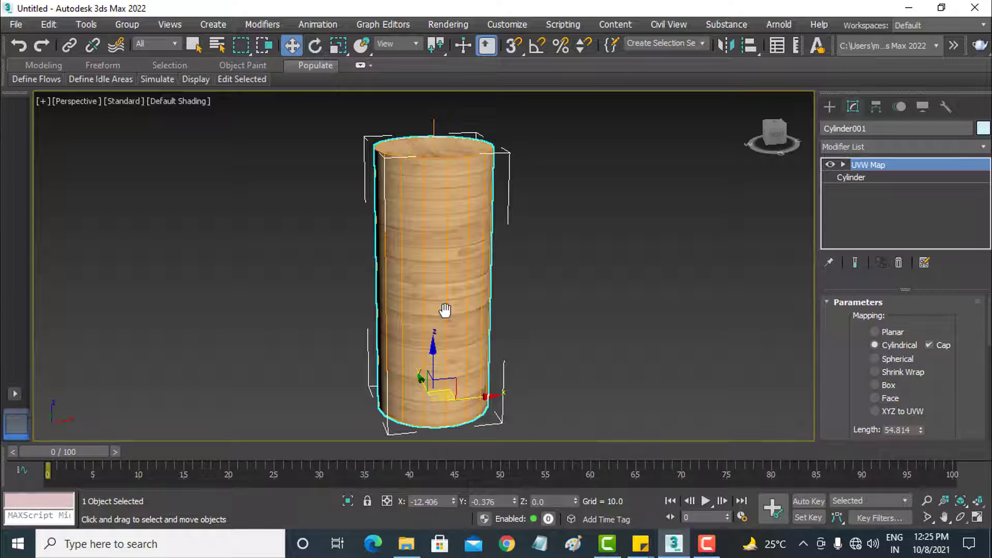
scroll(938, 387, "down", 1)
scroll(931, 398, "down", 1)
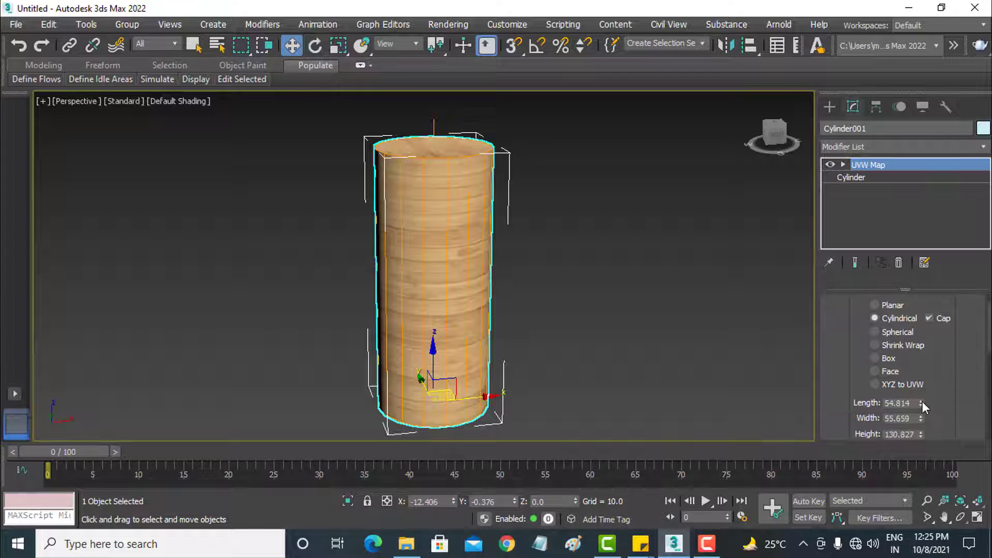
Step: Resize the cylindrical gizmo to Length 145.235, Width 156.247 and Height 122.977
mouse_move(922, 401)
left_mouse_down()
mouse_move(933, 342)
mouse_move(923, 408)
mouse_move(927, 352)
left_mouse_up()
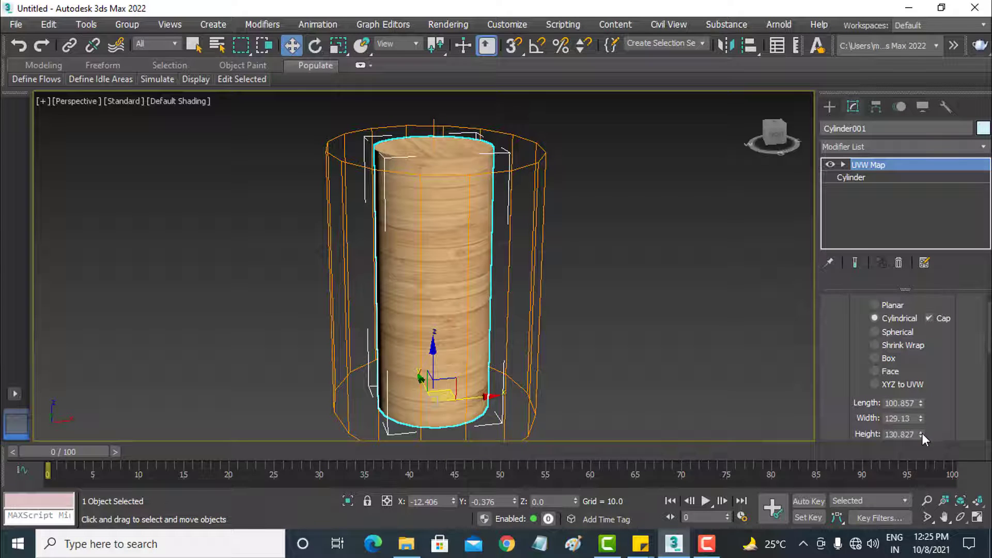
mouse_move(922, 434)
left_mouse_down()
mouse_move(922, 465)
mouse_move(931, 356)
mouse_move(933, 374)
left_mouse_up()
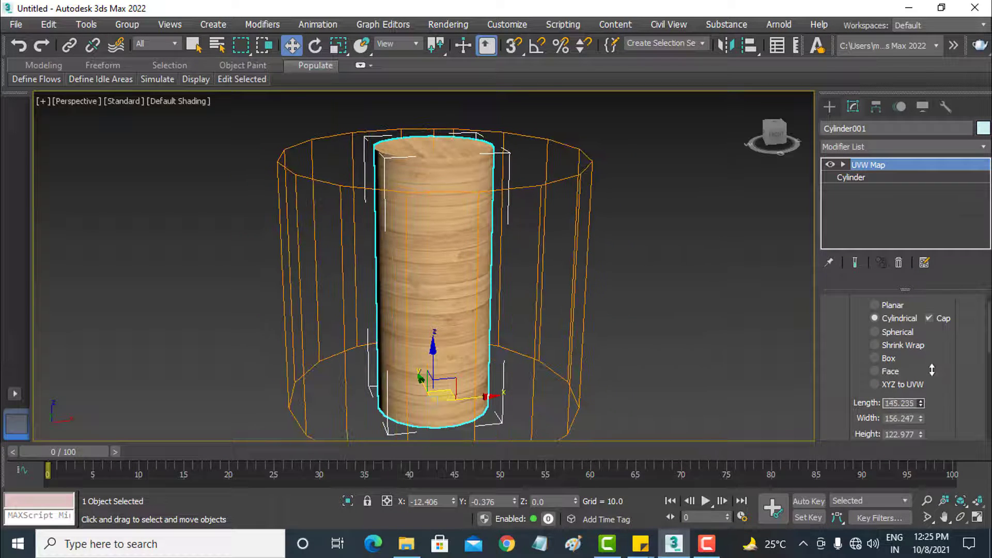
left_click_drag(948, 413, 951, 338)
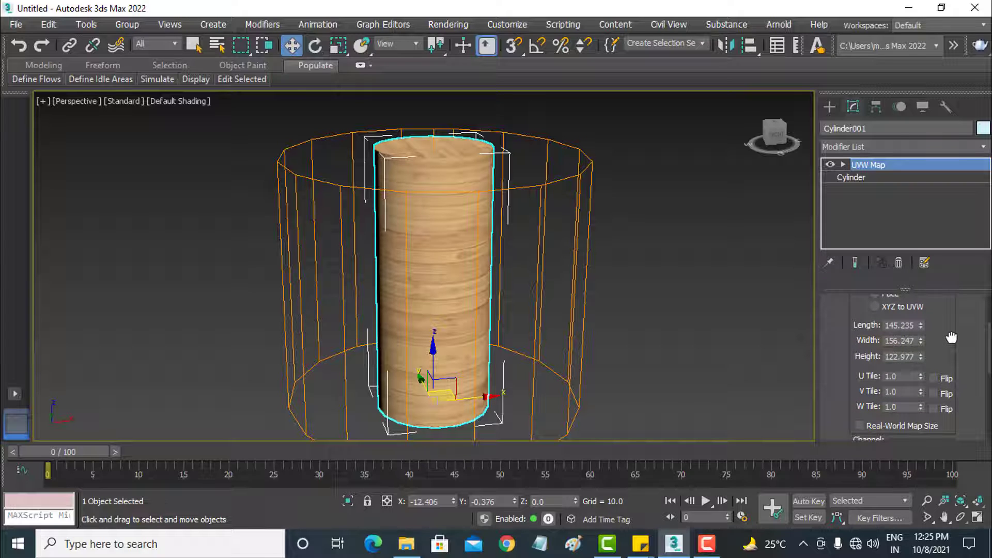
Step: Try U Tile Flip on and off, then set U Tile to 3.0
left_click(938, 377)
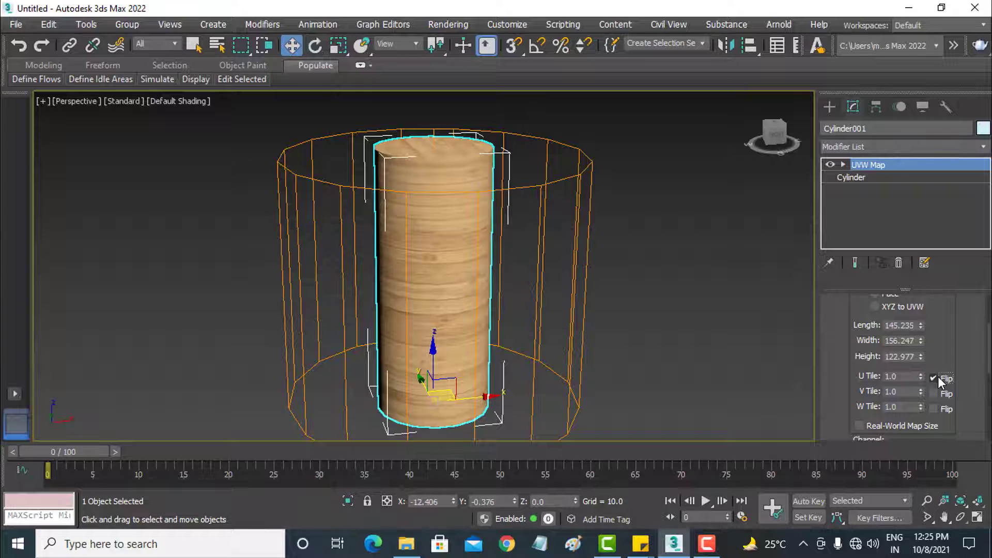
left_click(938, 376)
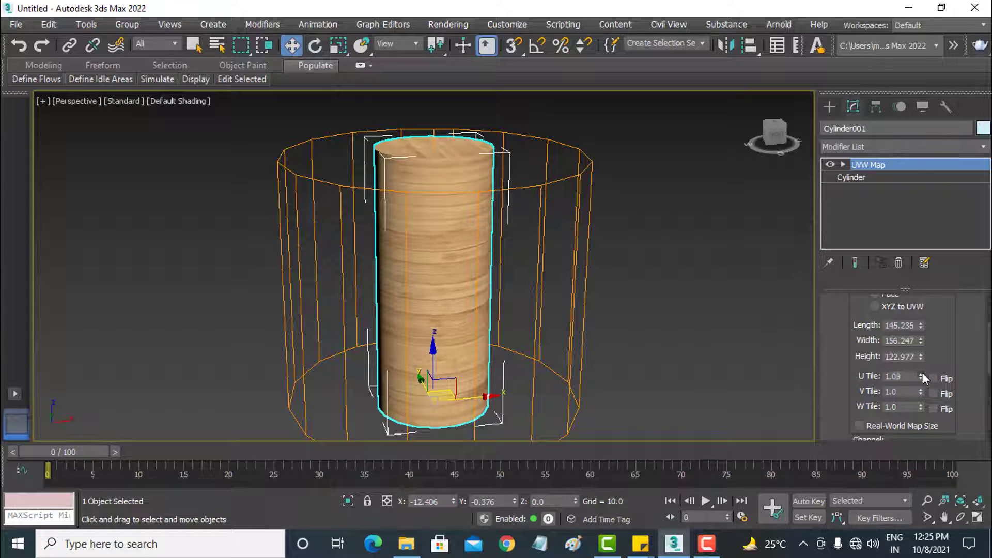
double_click(875, 375)
type("3")
key("Return")
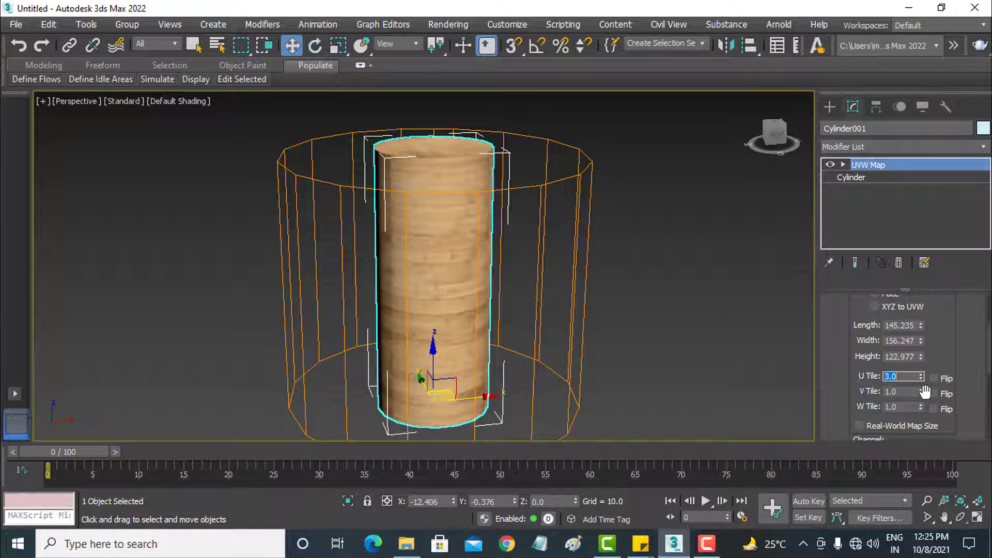
left_click_drag(977, 429, 977, 293)
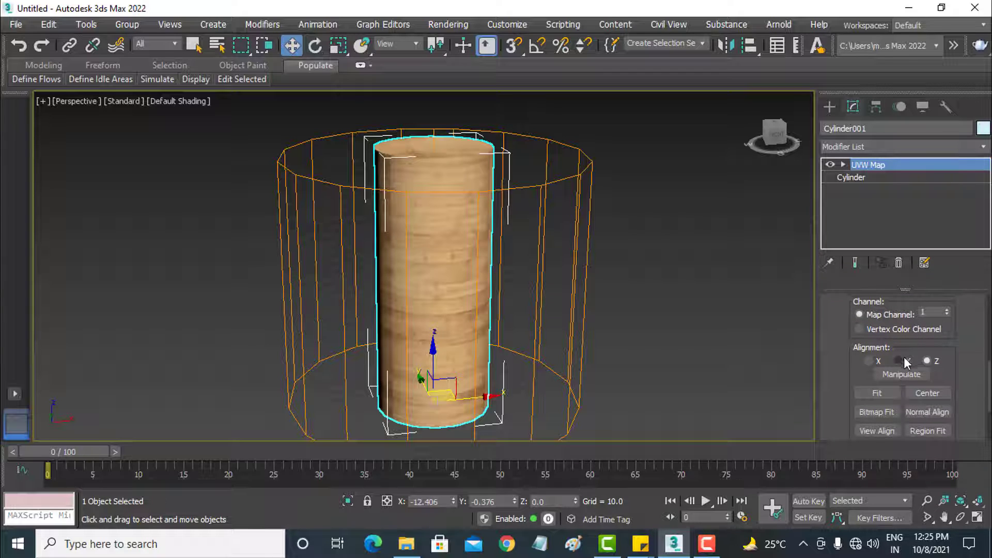
Step: Test Y and X alignment, restore Z, and fit the gizmo to the cylinder
left_click(900, 361)
left_click(880, 361)
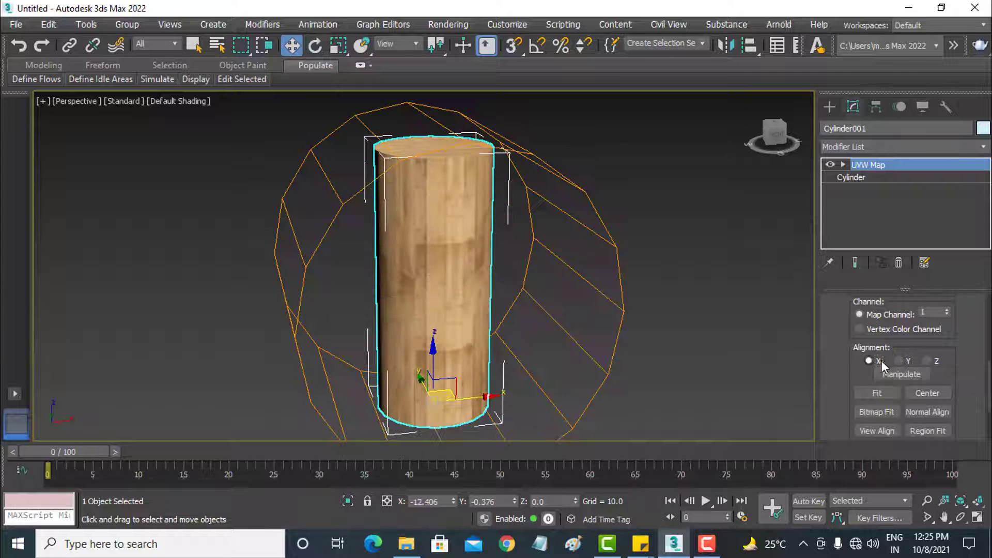
left_click(928, 360)
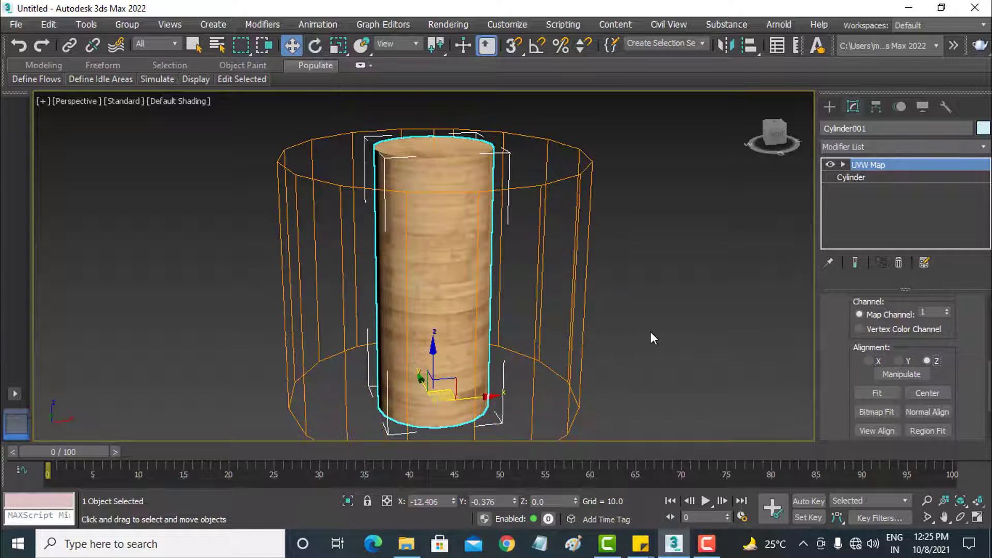
left_click(885, 394)
mouse_move(514, 243)
middle_mouse_down()
mouse_move(516, 295)
mouse_move(623, 267)
mouse_move(551, 284)
mouse_move(548, 274)
middle_mouse_up()
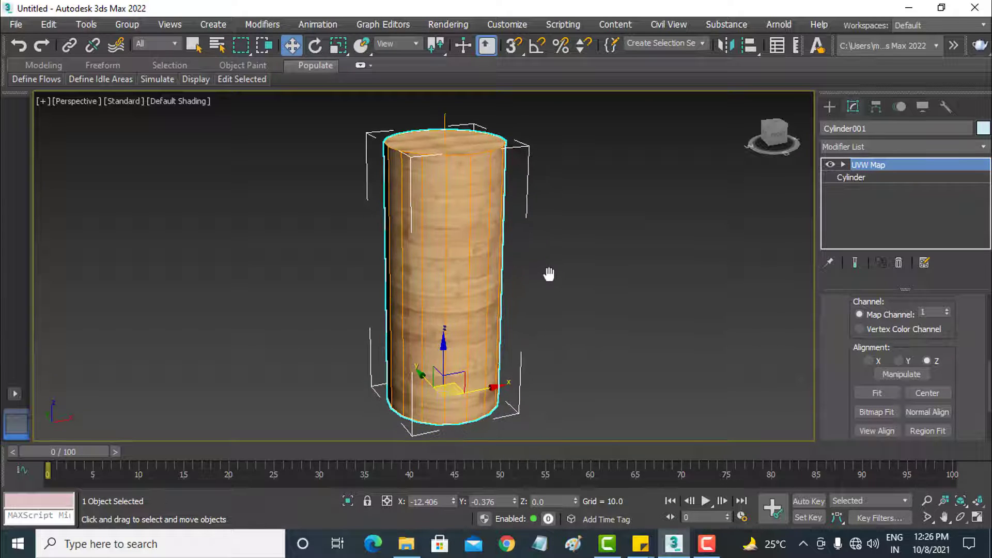